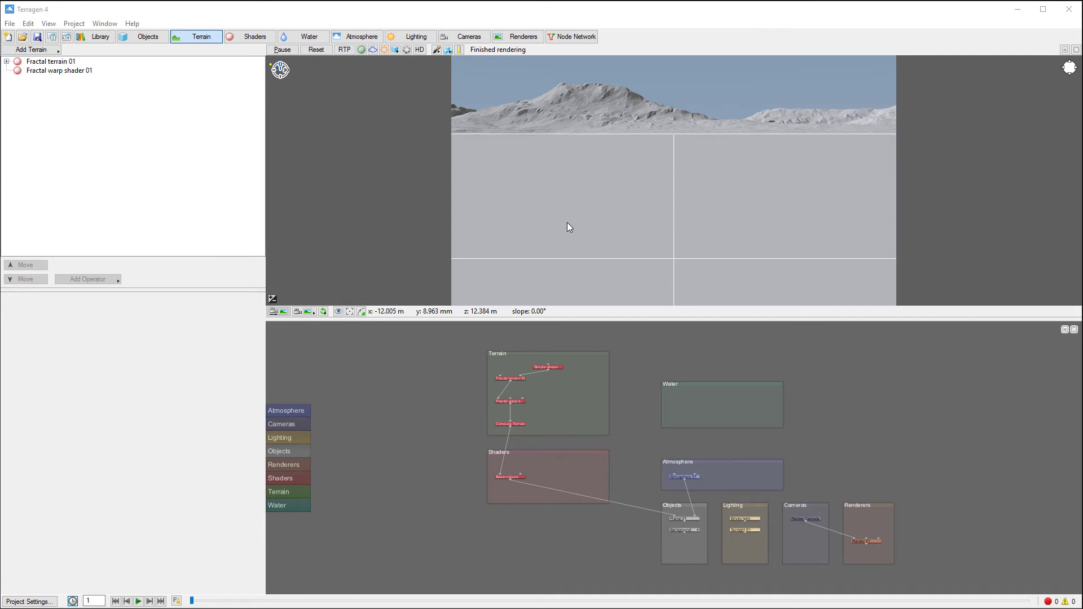
# Review the effects settings of the Render 01 renderer.
pyautogui.doubleClick(860, 540)
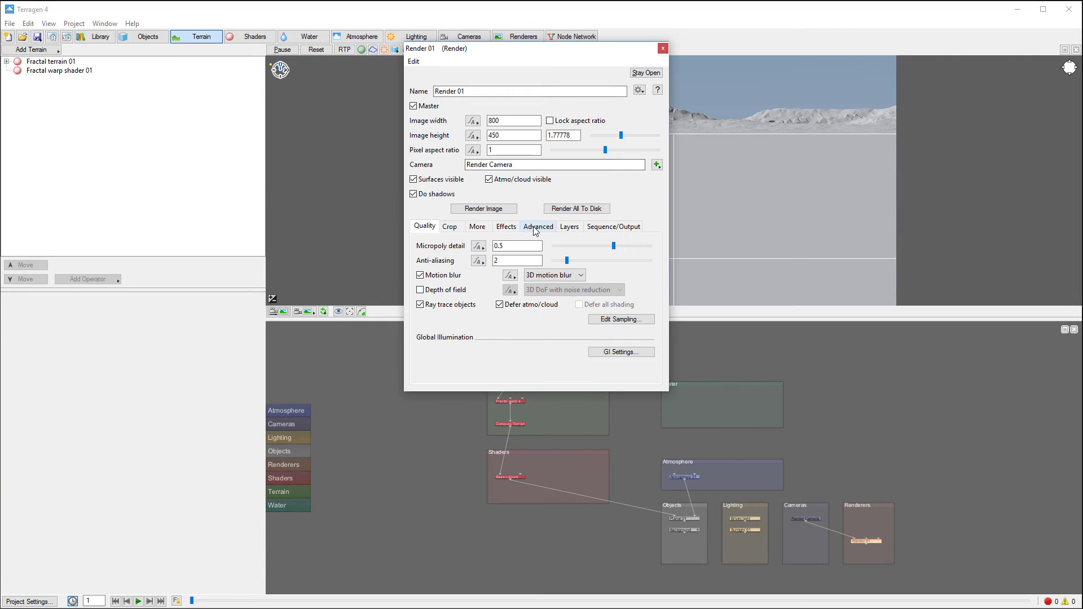
pyautogui.click(506, 226)
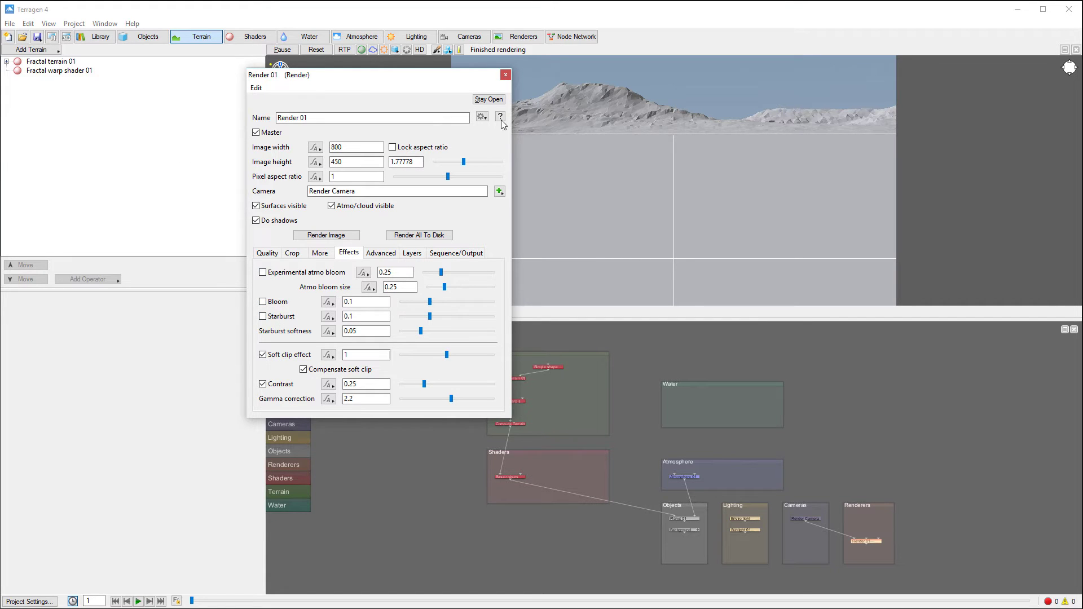
pyautogui.click(506, 75)
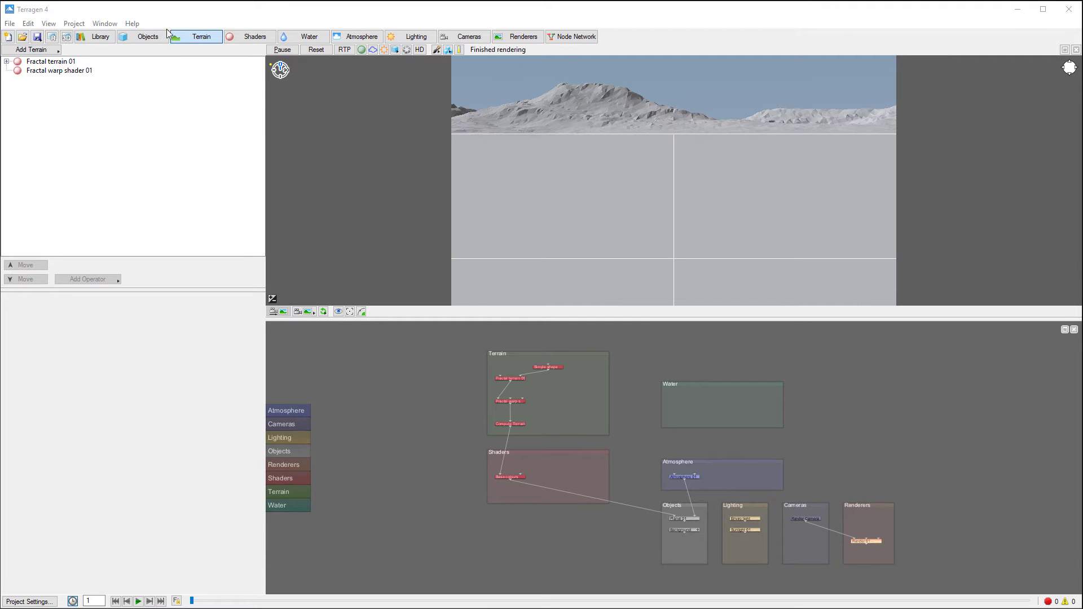
# Add a Crater shader to the terrain after the fractal warp shader.
pyautogui.click(49, 53)
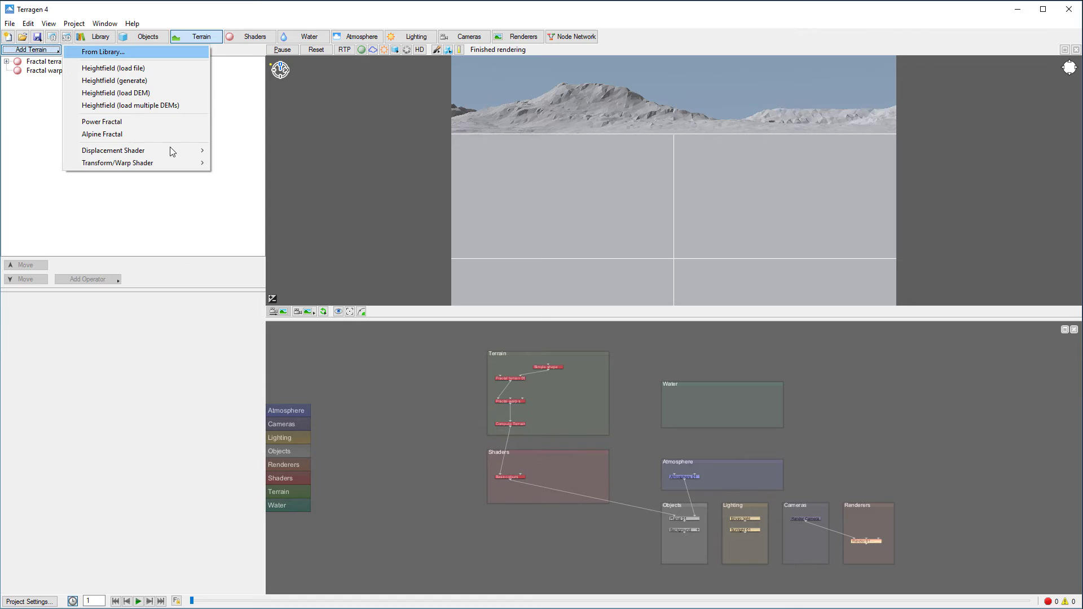
pyautogui.moveTo(171, 148)
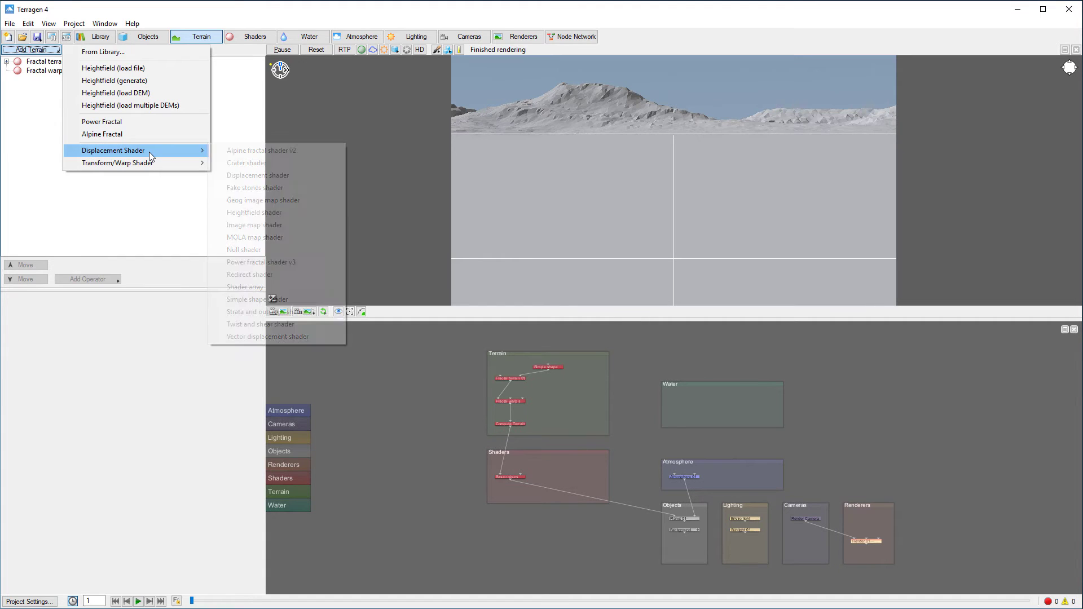
pyautogui.click(326, 164)
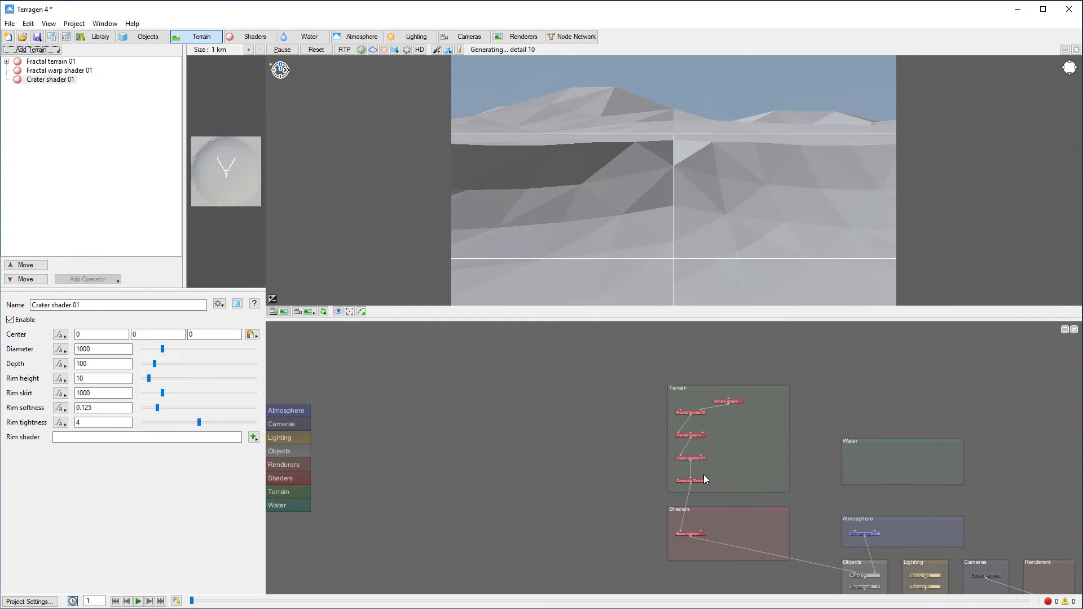
pyautogui.scroll(3, 713, 475)
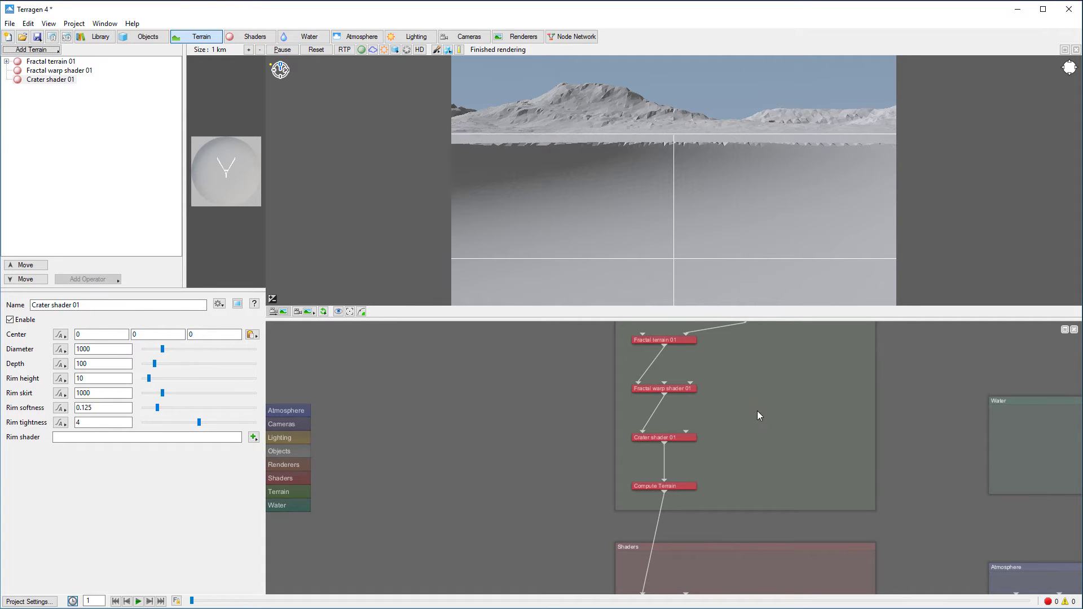
pyautogui.moveTo(762, 426); pyautogui.dragTo(660, 453)
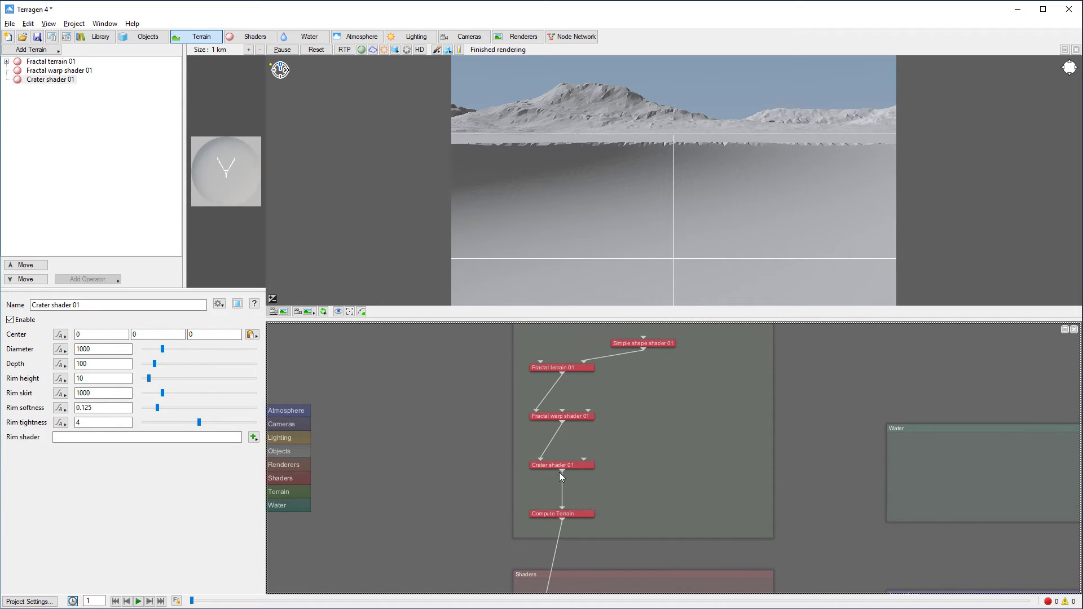
# Set the crater shader's centre Z coordinate to 300.
pyautogui.click(561, 470)
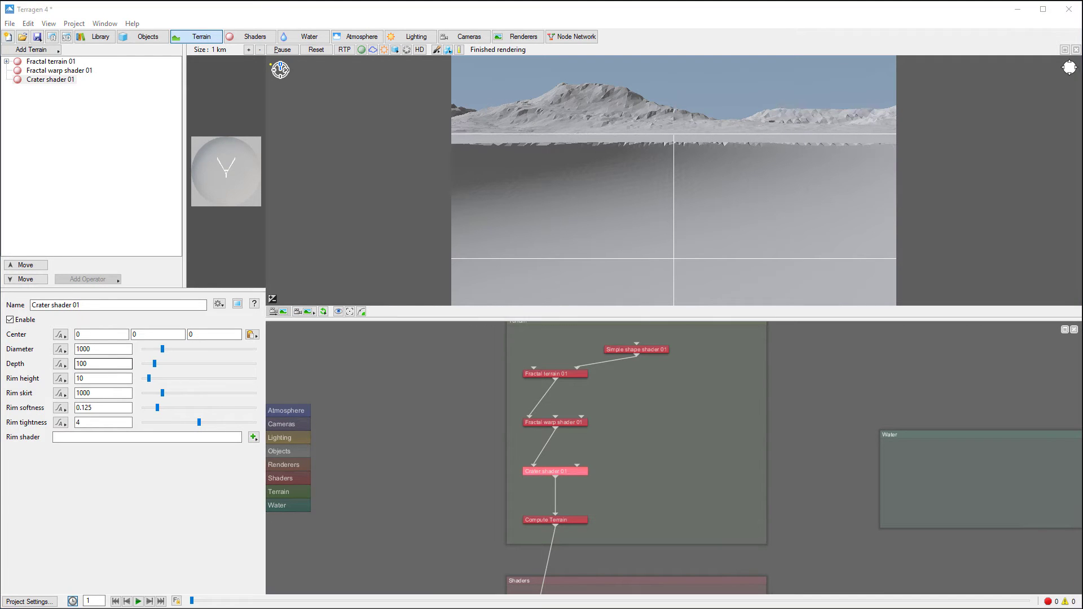
pyautogui.click(522, 472)
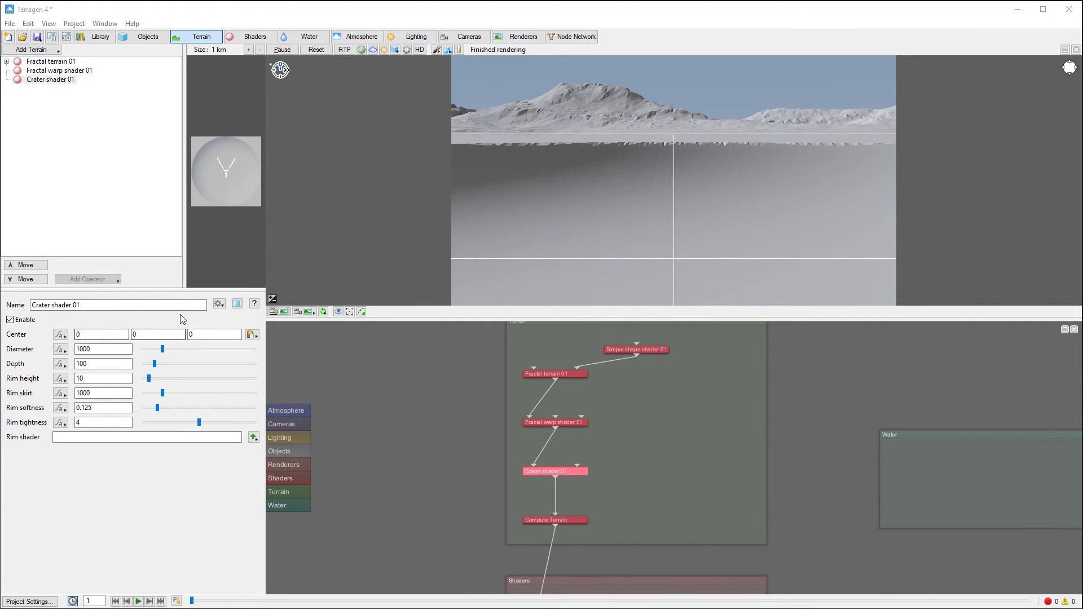
pyautogui.click(195, 333)
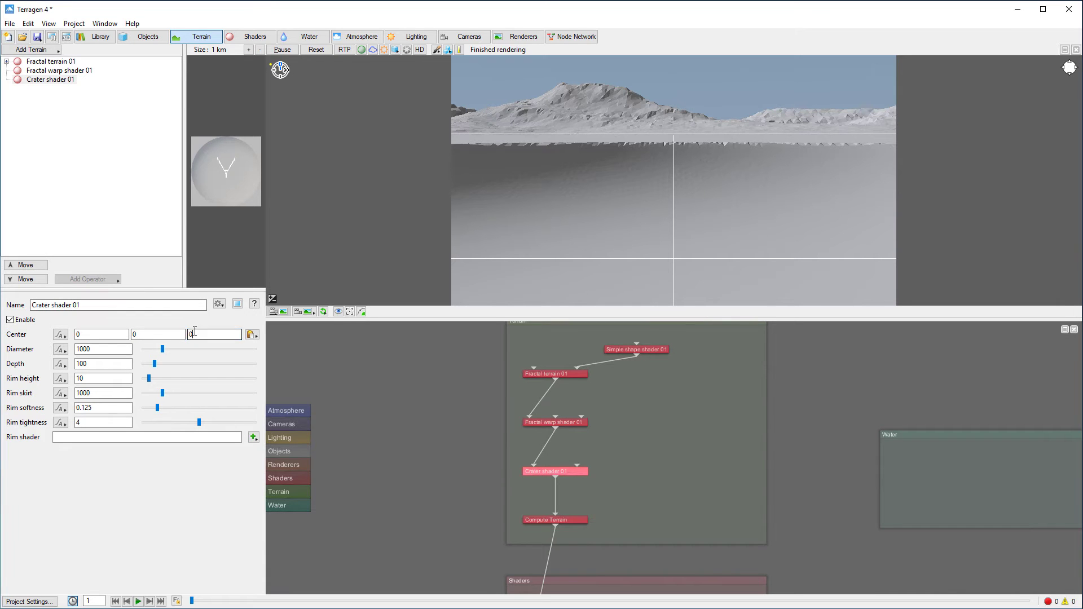
pyautogui.moveTo(195, 333); pyautogui.dragTo(142, 330)
pyautogui.write('300')
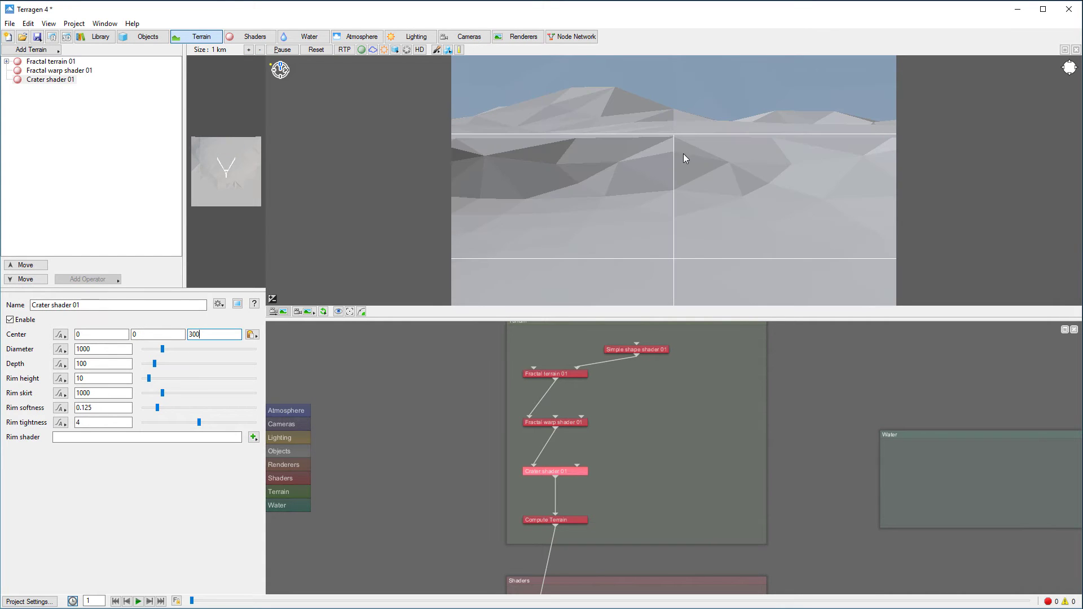
# Pull the preview camera back and up until the whole crater is framed, and copy that view to the render camera.
pyautogui.click(702, 171)
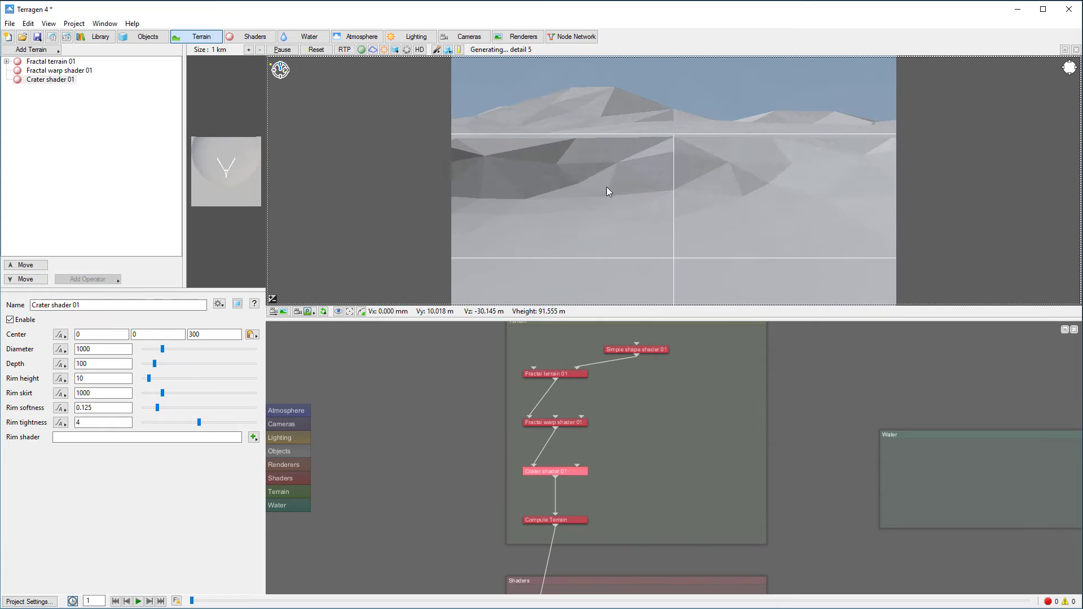
pyautogui.press('alt')
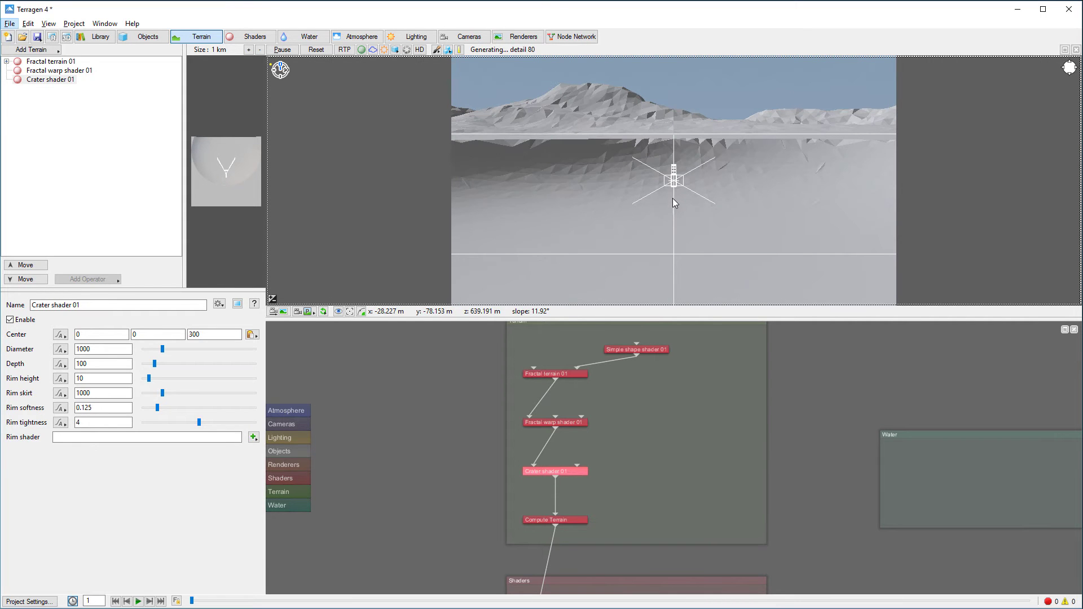
pyautogui.moveTo(732, 162)
pyautogui.mouseDown()
pyautogui.moveTo(712, 192)
pyautogui.moveTo(715, 172)
pyautogui.mouseUp()
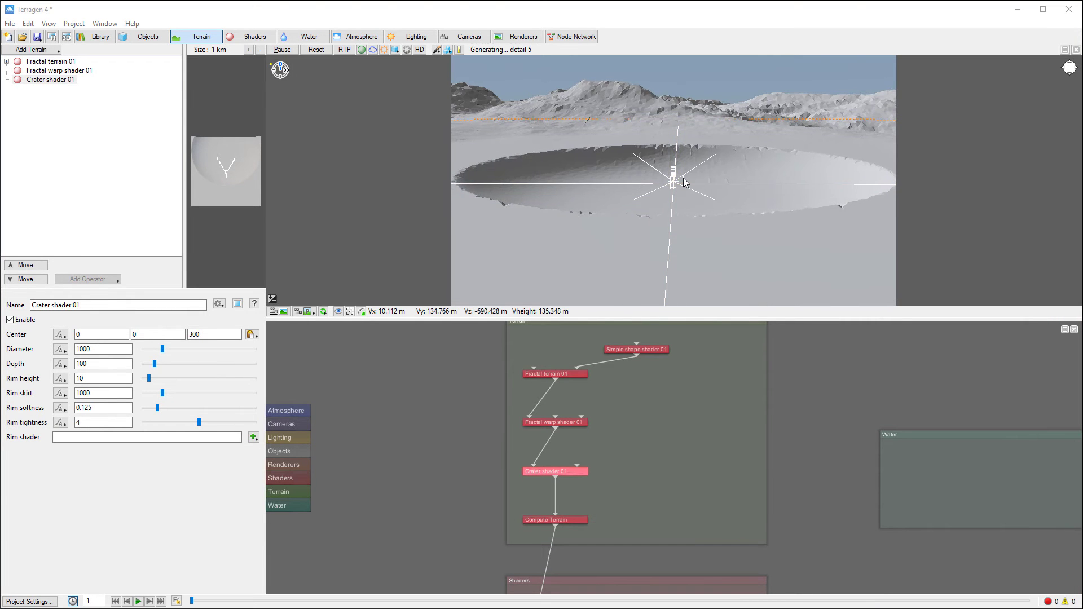
pyautogui.click(285, 311)
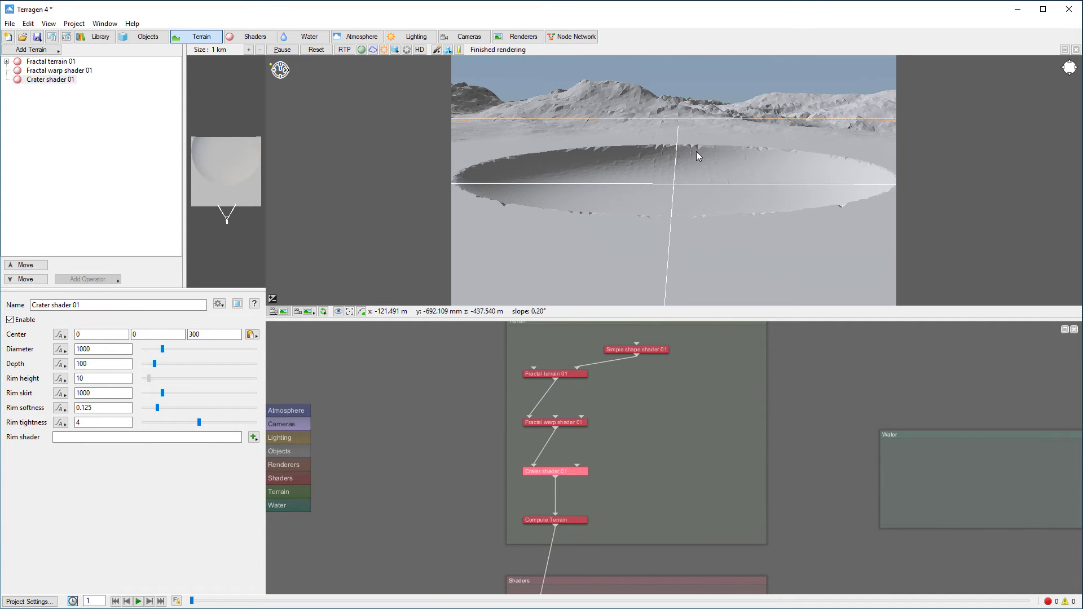
# Lower the crater's rim height to 0.0244141 and widen its rim skirt to 34587.3.
pyautogui.press('Left')
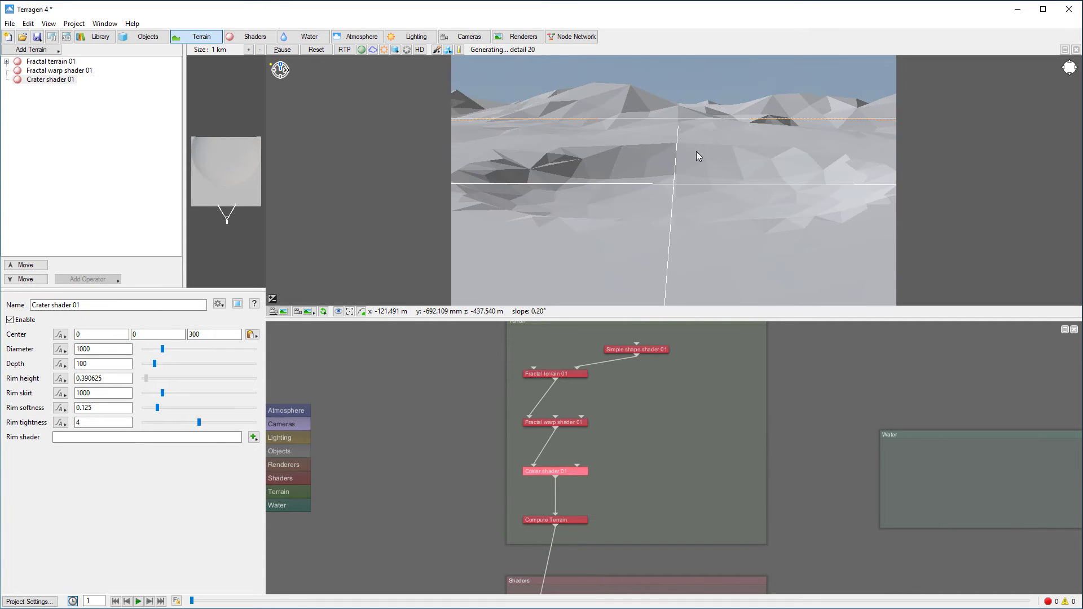
pyautogui.press('Left')
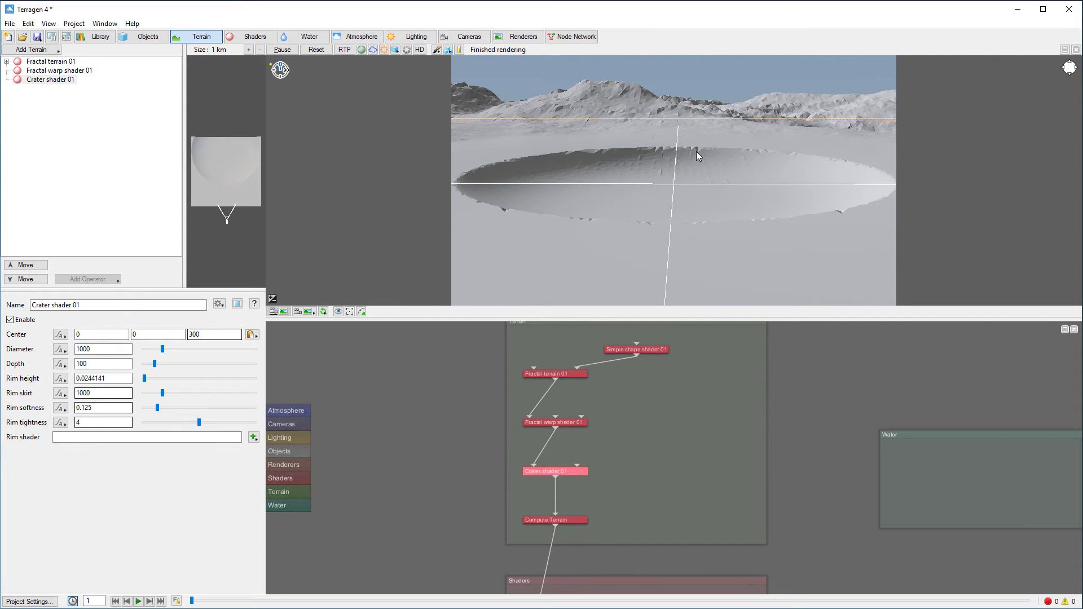
pyautogui.moveTo(162, 393); pyautogui.dragTo(187, 394)
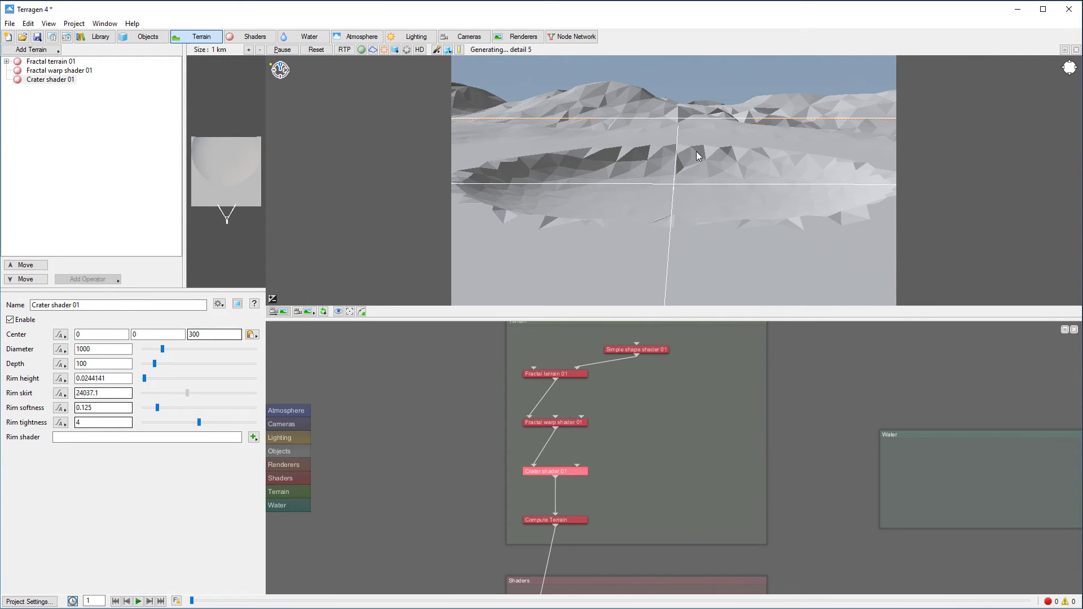
pyautogui.press('Right')
pyautogui.press('Right')
pyautogui.press('Right')
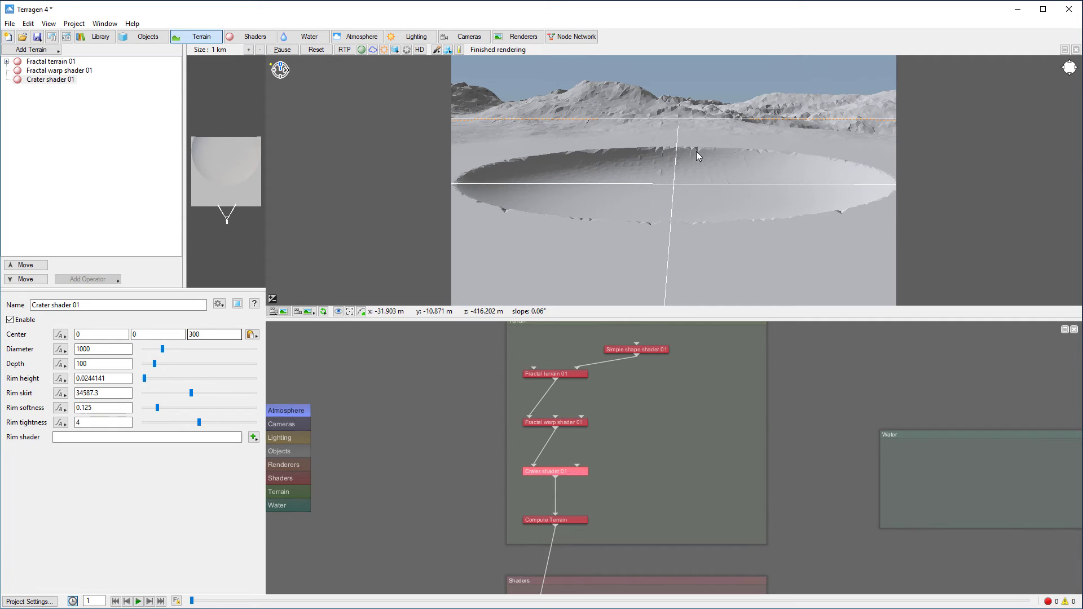
# Raise the crater's rim softness to 0.6 and reduce its rim tightness to 3.8025.
pyautogui.moveTo(157, 407); pyautogui.dragTo(169, 407)
pyautogui.press('pagedown')
pyautogui.press('pagedown')
pyautogui.press('pagedown')
pyautogui.press('pagedown')
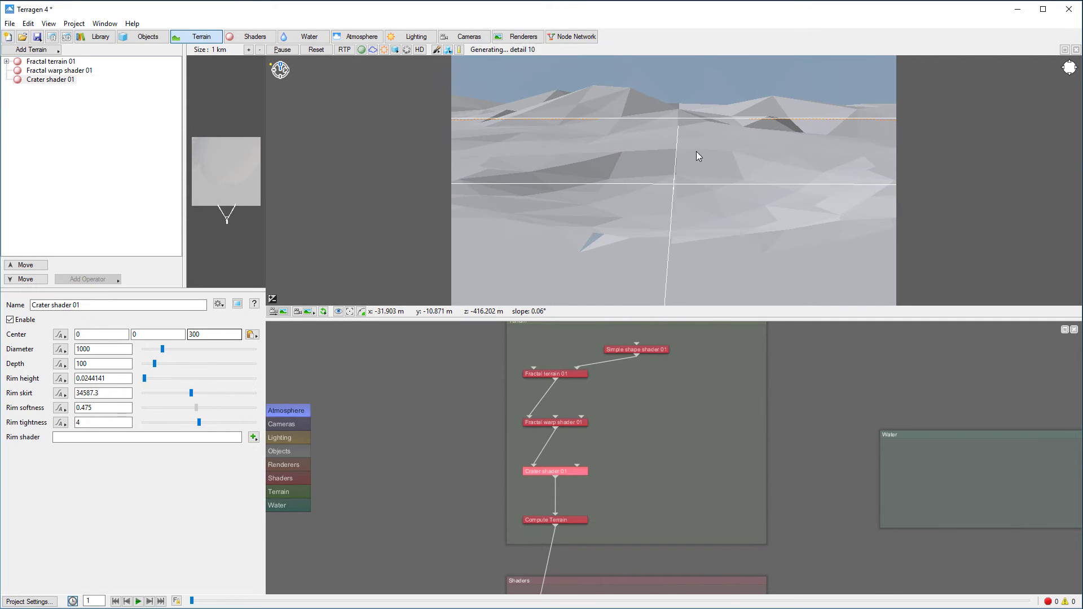
pyautogui.press('pagedown')
pyautogui.press('pagedown')
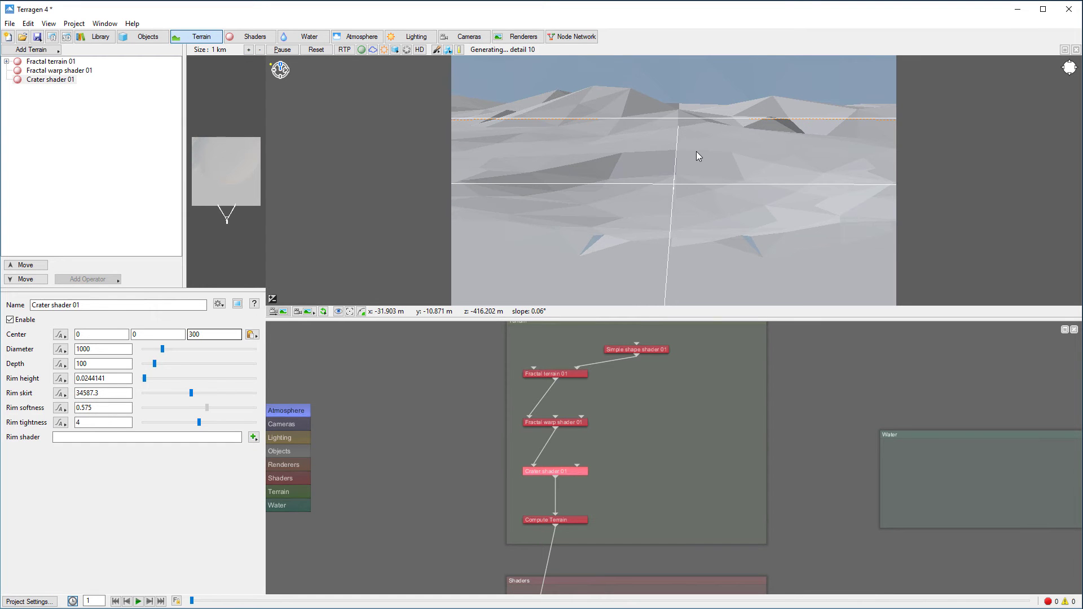
pyautogui.moveTo(199, 422); pyautogui.dragTo(197, 422)
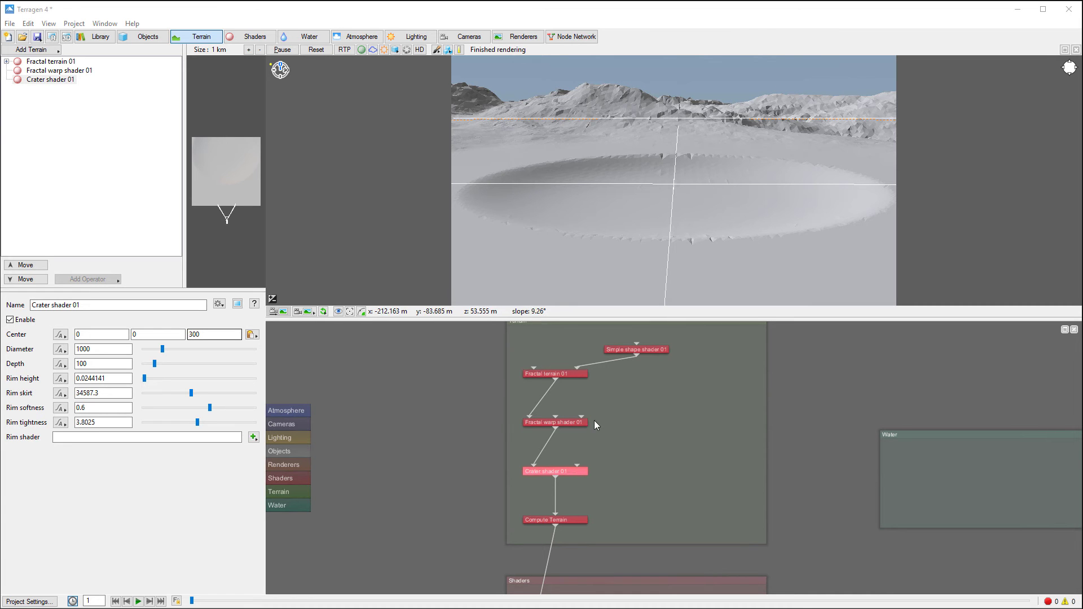
# Move the fractal warp and crater shader nodes upward, opening a gap above the Compute Terrain node aligned beneath them.
pyautogui.moveTo(564, 474); pyautogui.dragTo(575, 396)
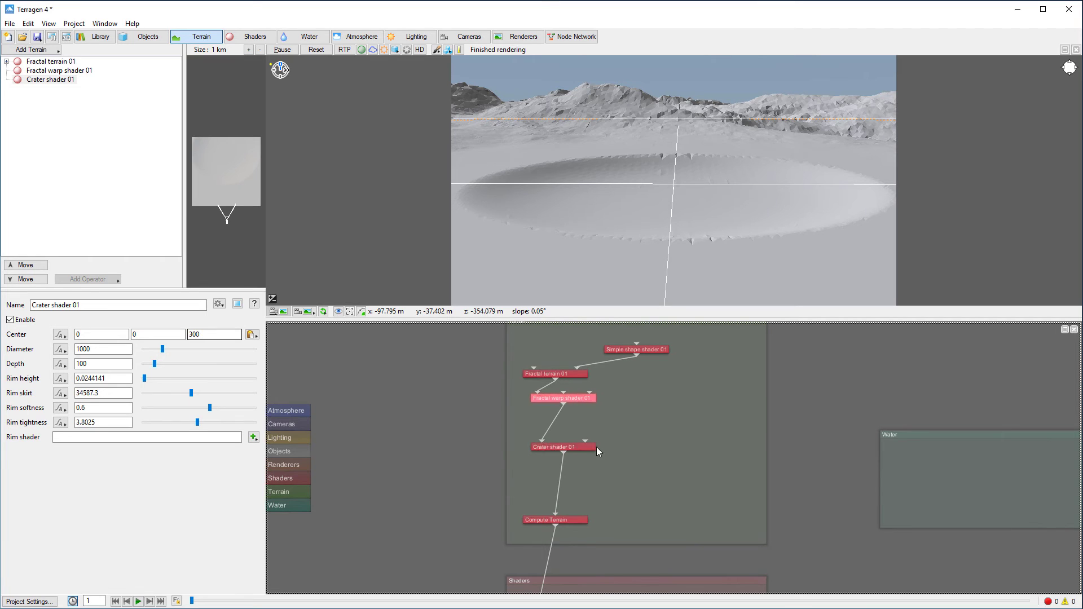
pyautogui.moveTo(591, 448); pyautogui.dragTo(593, 436)
pyautogui.moveTo(586, 517); pyautogui.dragTo(593, 517)
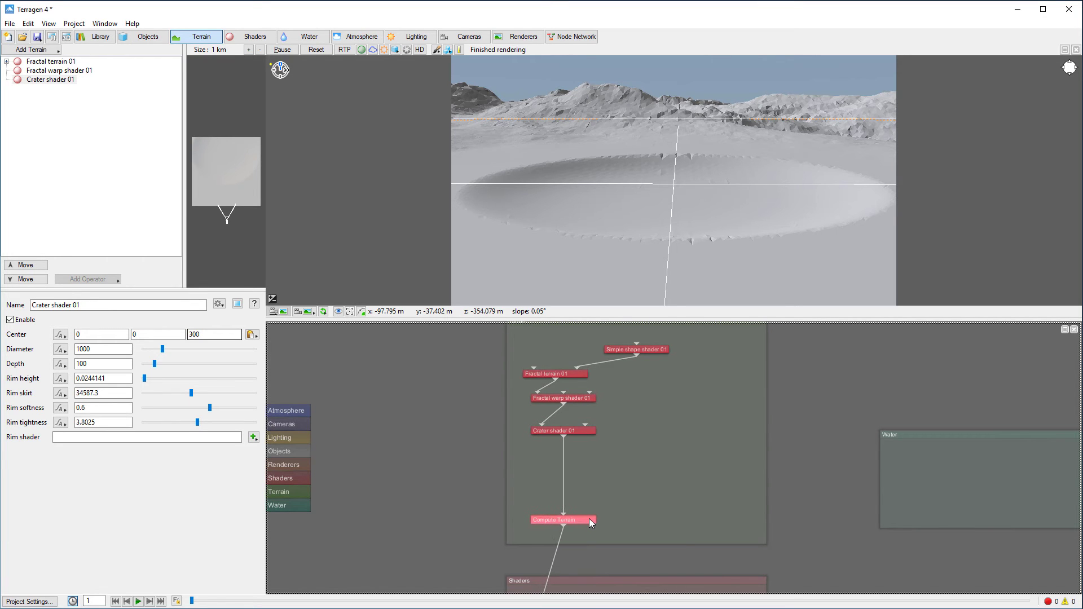
# Duplicate the Compute Terrain node and connect the crater shader's output to the copy.
pyautogui.hotkey('ctrl', 'c')
pyautogui.hotkey('ctrl', 'v')
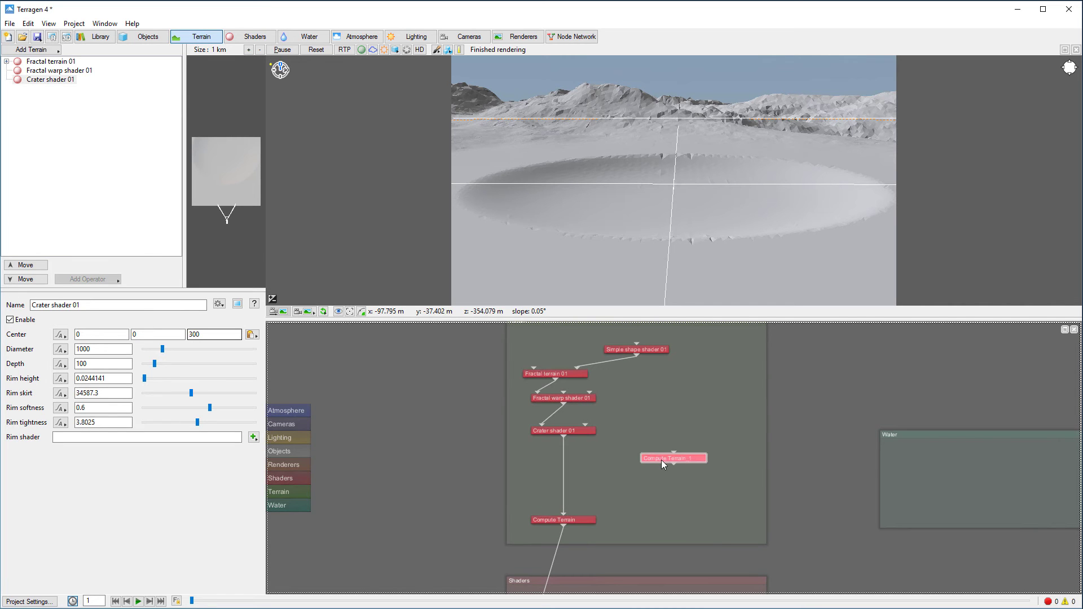
pyautogui.moveTo(661, 459); pyautogui.dragTo(638, 454)
pyautogui.moveTo(565, 435); pyautogui.dragTo(654, 448)
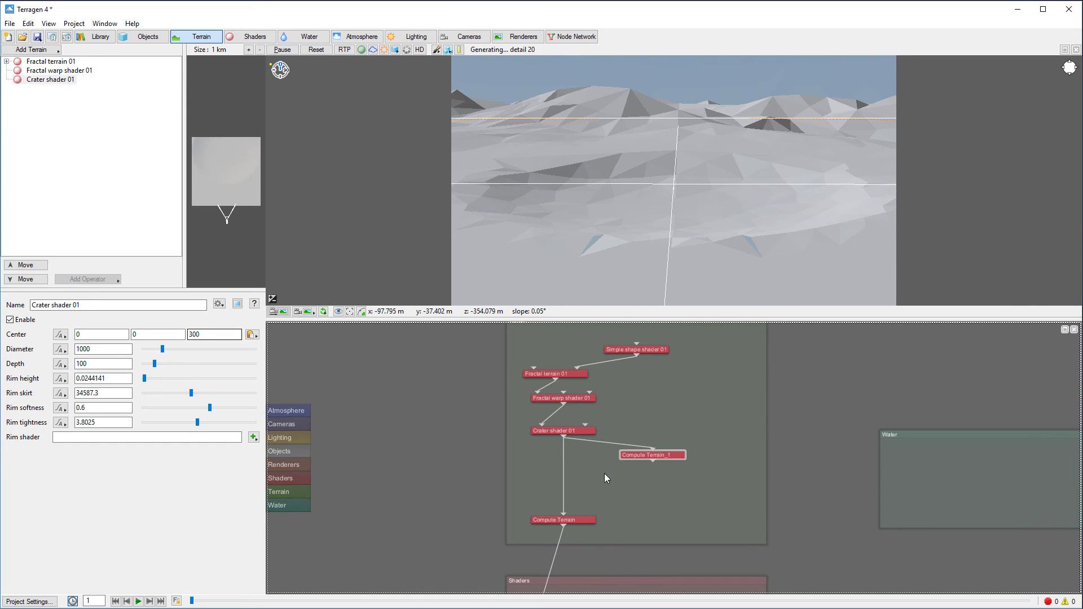
# Add a Fake stones shader to the terrain after the crater shader.
pyautogui.click(58, 51)
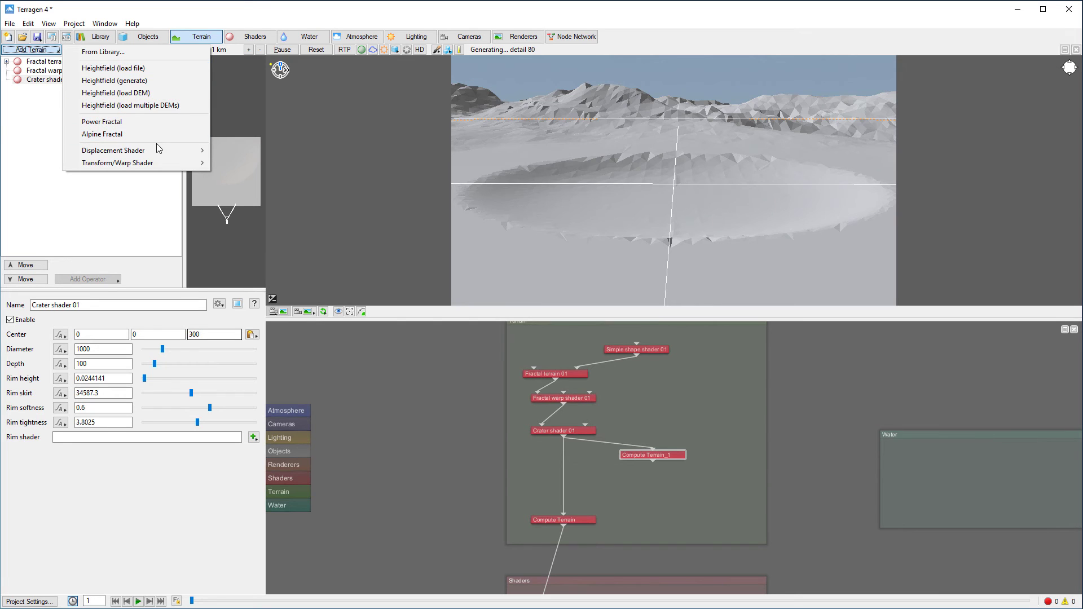
pyautogui.moveTo(158, 151)
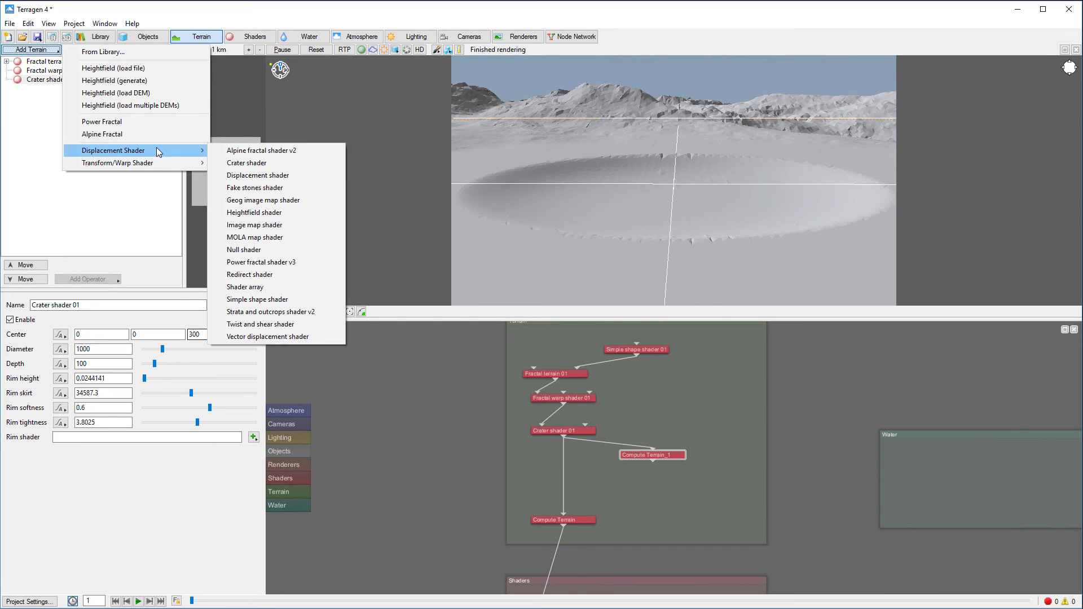
pyautogui.click(296, 188)
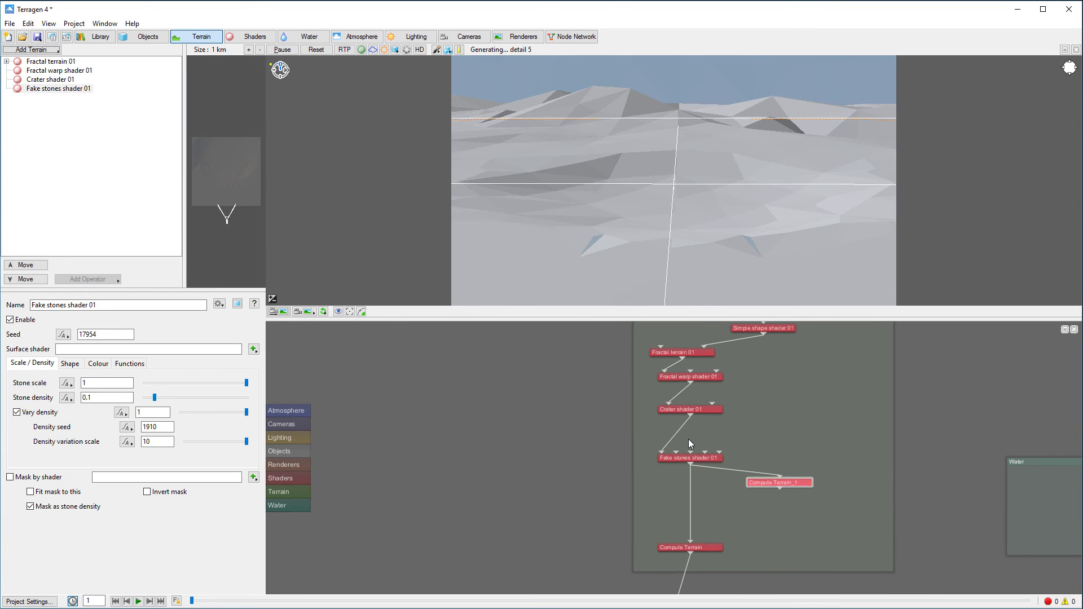
# Route the crater shader through Compute Terrain_1 into the Fake stones shader, and stack both nodes directly below the crater node.
pyautogui.moveTo(690, 418); pyautogui.dragTo(780, 479)
pyautogui.moveTo(698, 461); pyautogui.dragTo(670, 485)
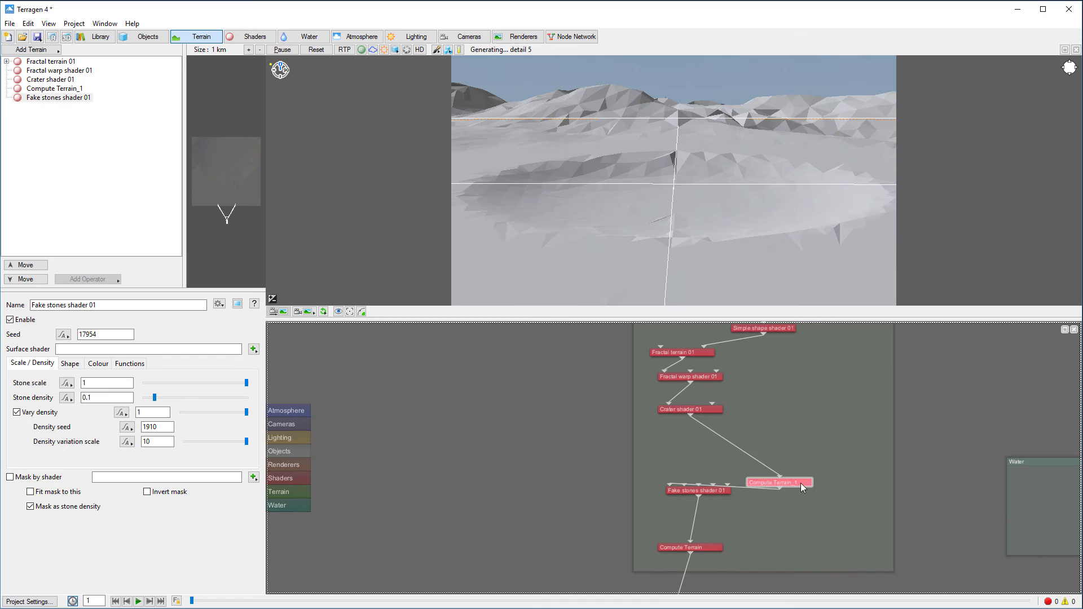
pyautogui.moveTo(803, 483); pyautogui.dragTo(717, 434)
pyautogui.moveTo(719, 488); pyautogui.dragTo(719, 464)
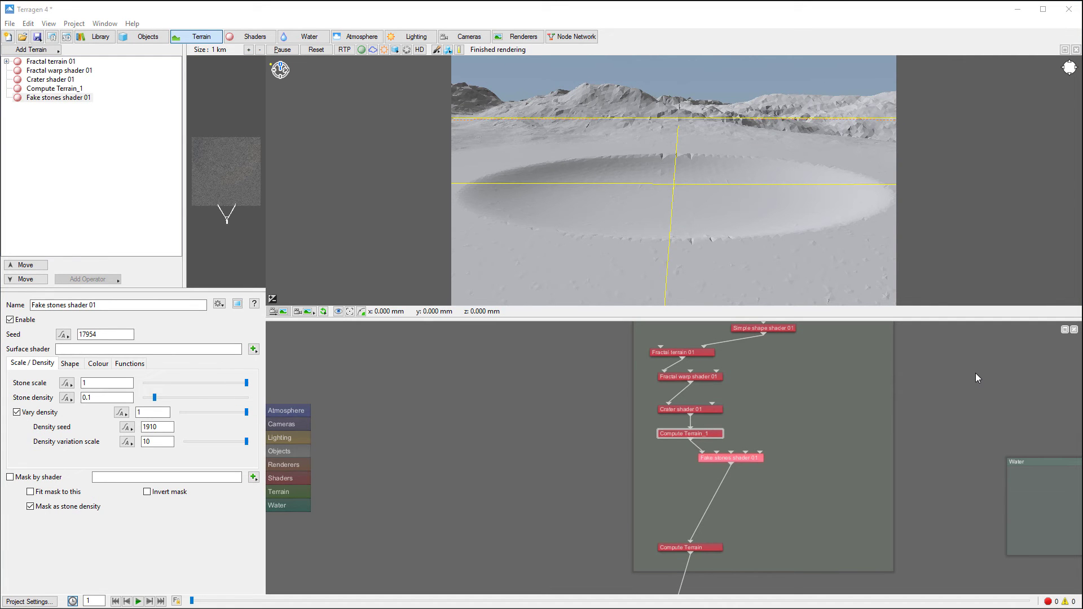
pyautogui.moveTo(744, 458); pyautogui.dragTo(720, 451)
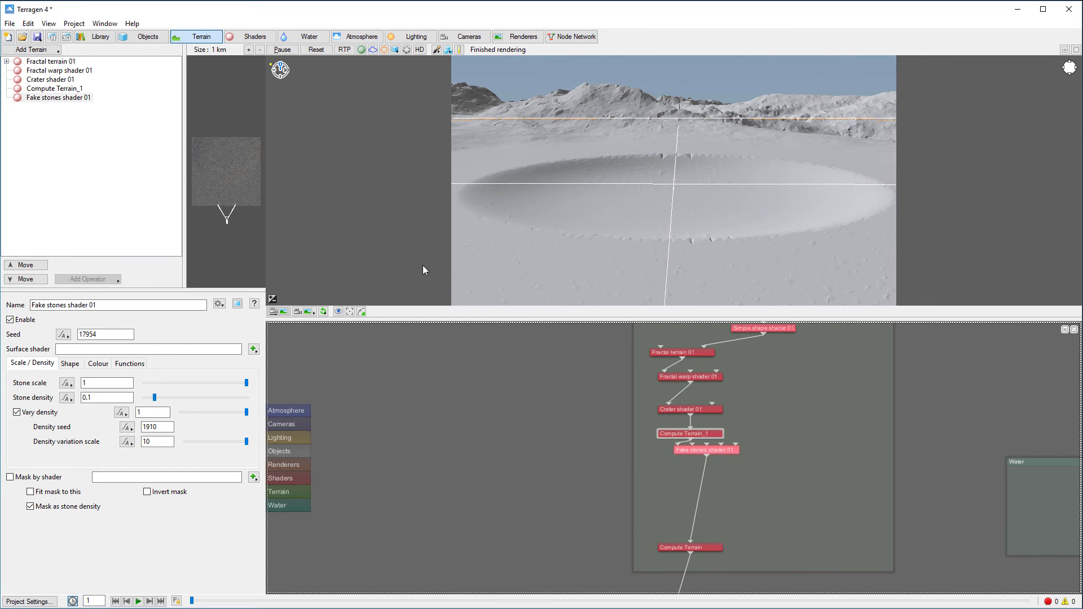
# Set the Fake stones shader's stone scale to 25 and stone density to 0.3125, and move its node further below Compute Terrain_1.
pyautogui.click(66, 98)
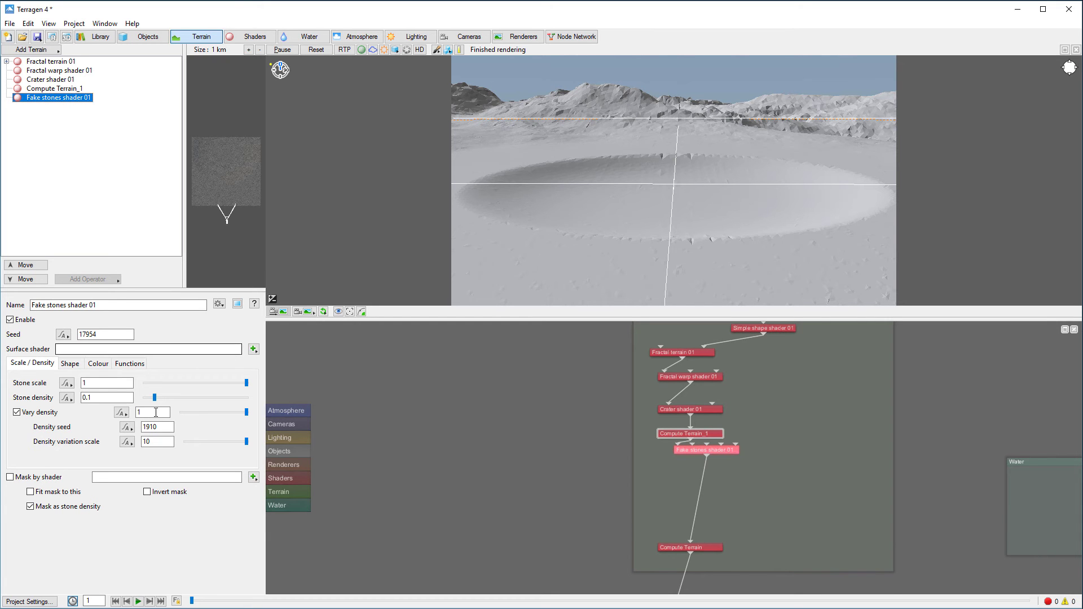
pyautogui.press('Tab')
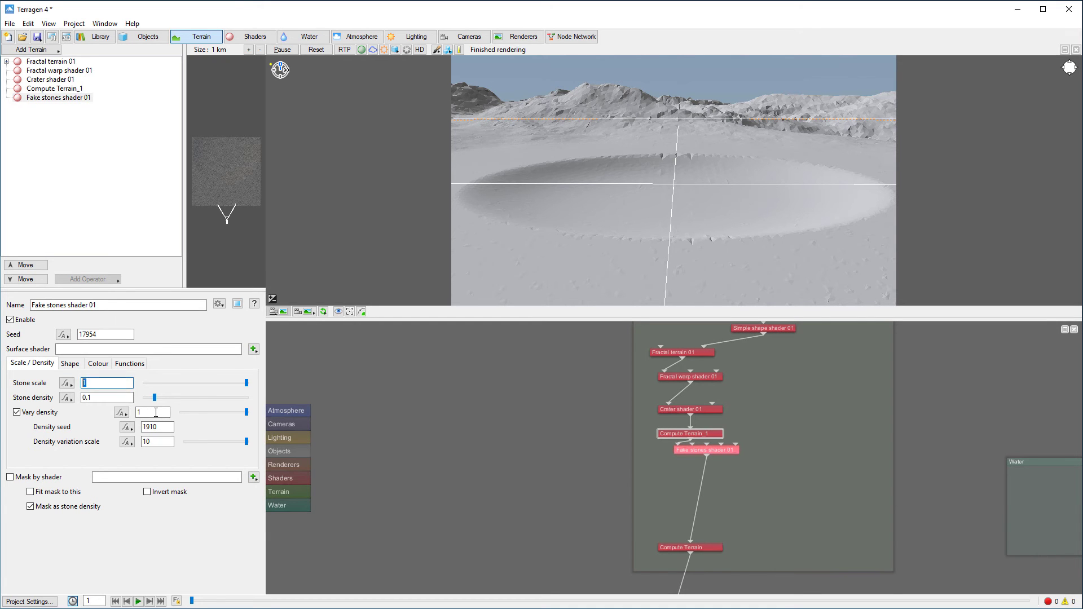
pyautogui.write('25')
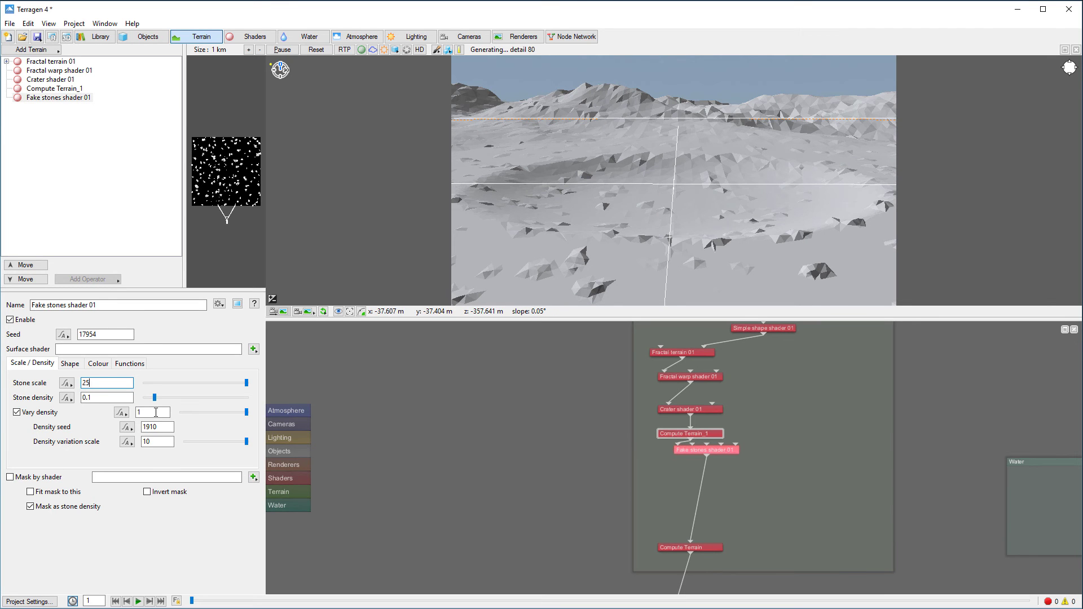
pyautogui.moveTo(154, 397); pyautogui.dragTo(176, 397)
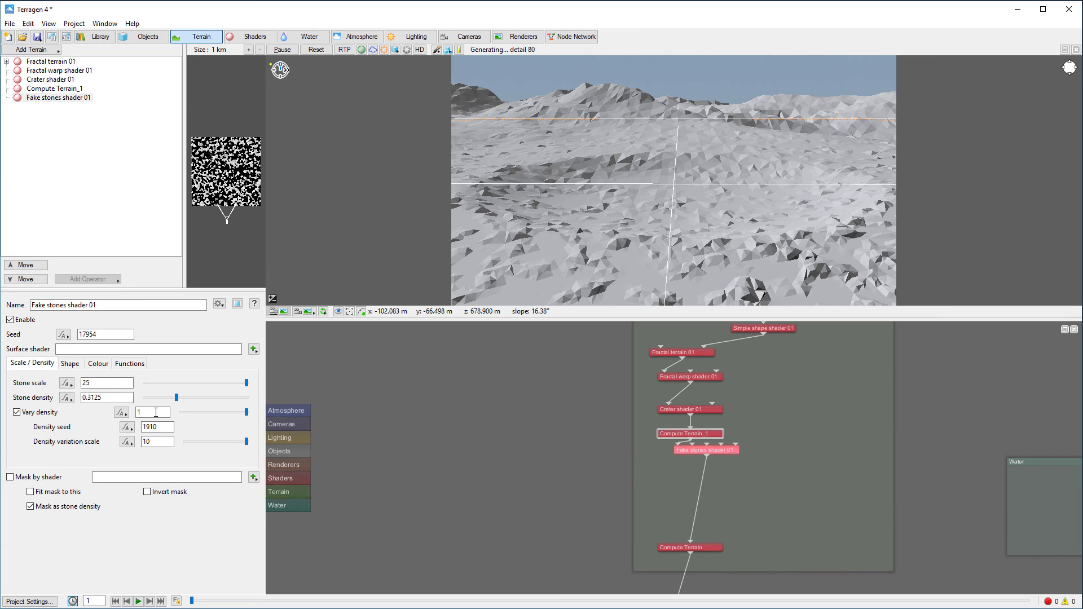
pyautogui.moveTo(706, 449); pyautogui.dragTo(707, 482)
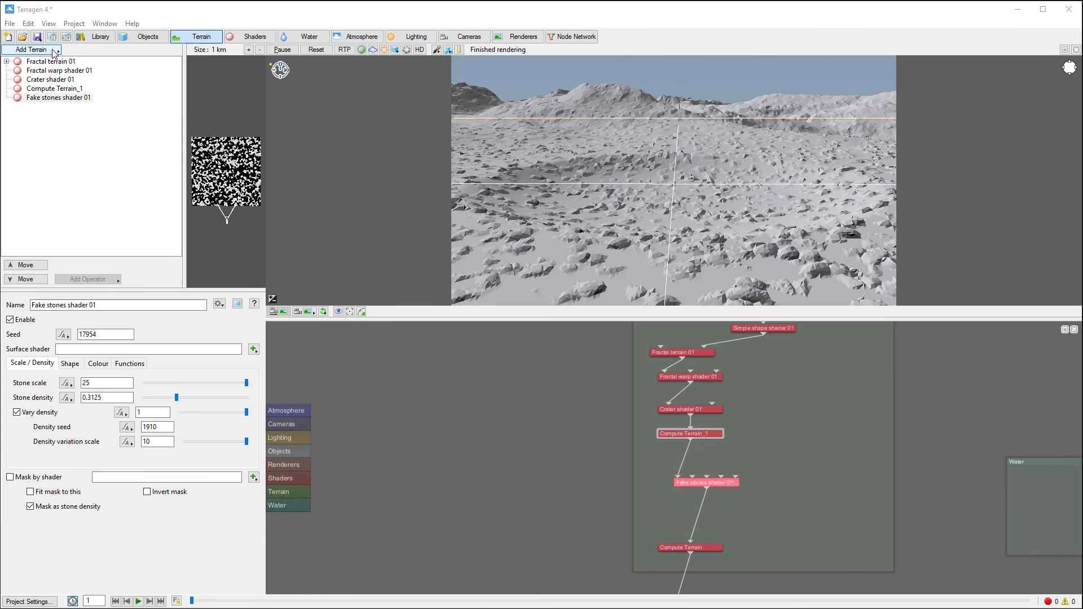
pyautogui.click(31, 50)
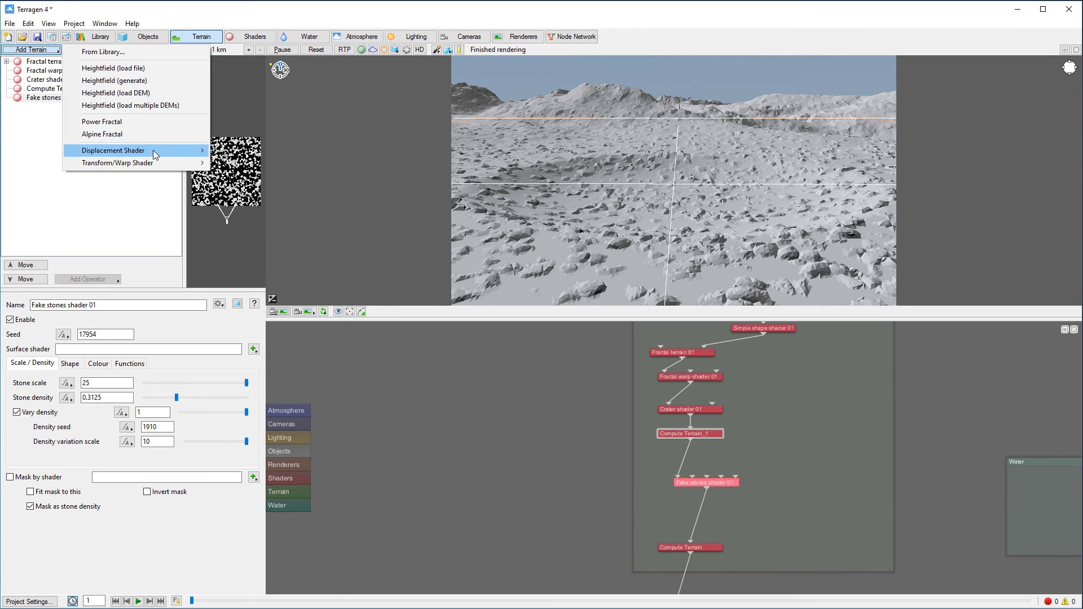
pyautogui.moveTo(148, 163)
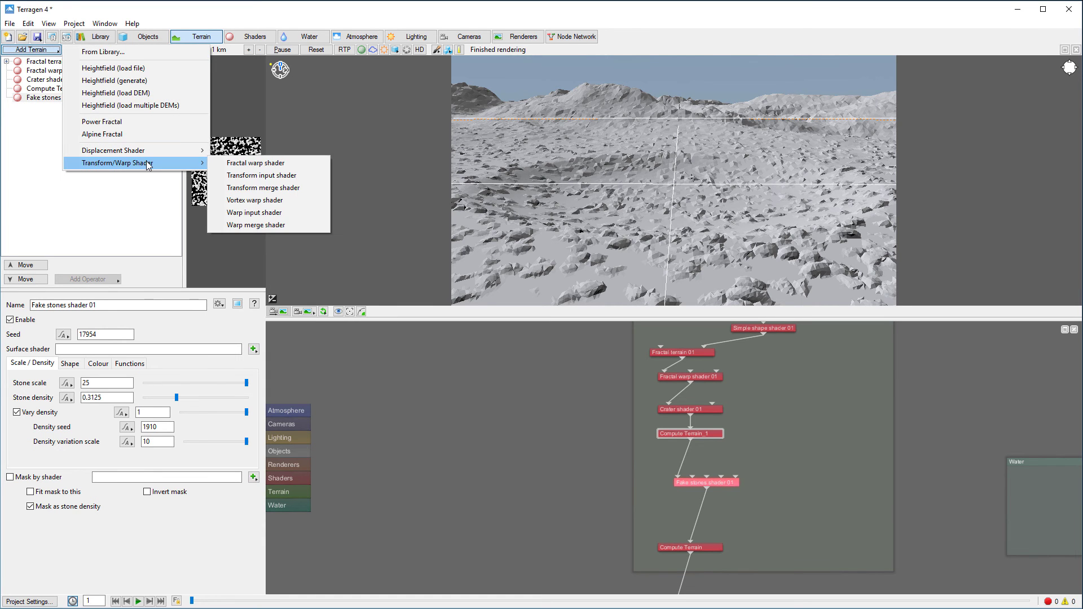
pyautogui.click(821, 367)
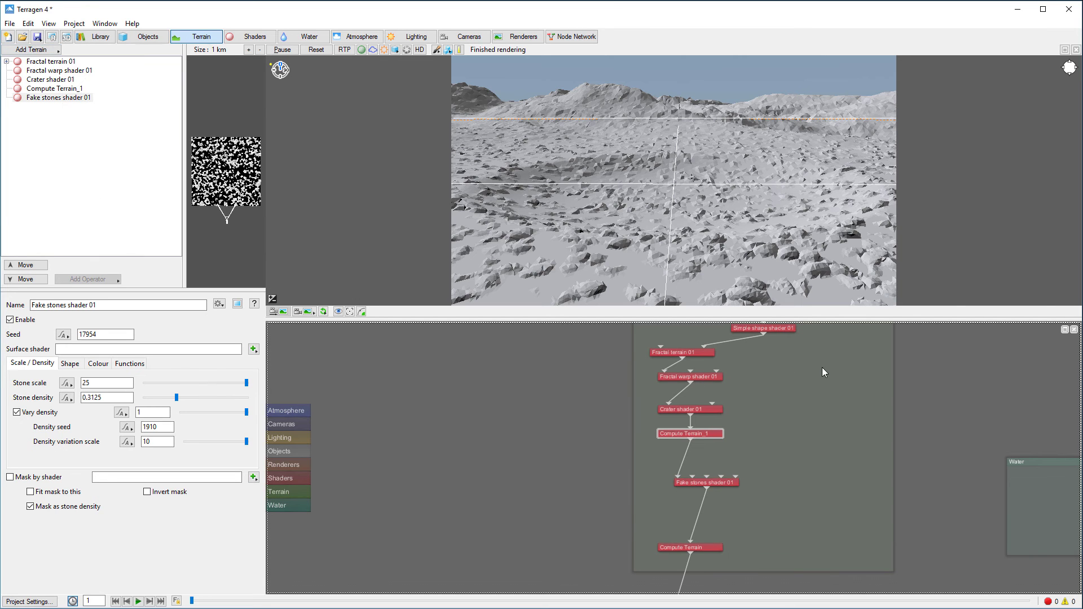
# Move the Simple shape shader 01 node directly above Fractal terrain 01, in line with the node column.
pyautogui.moveTo(804, 381); pyautogui.dragTo(714, 405)
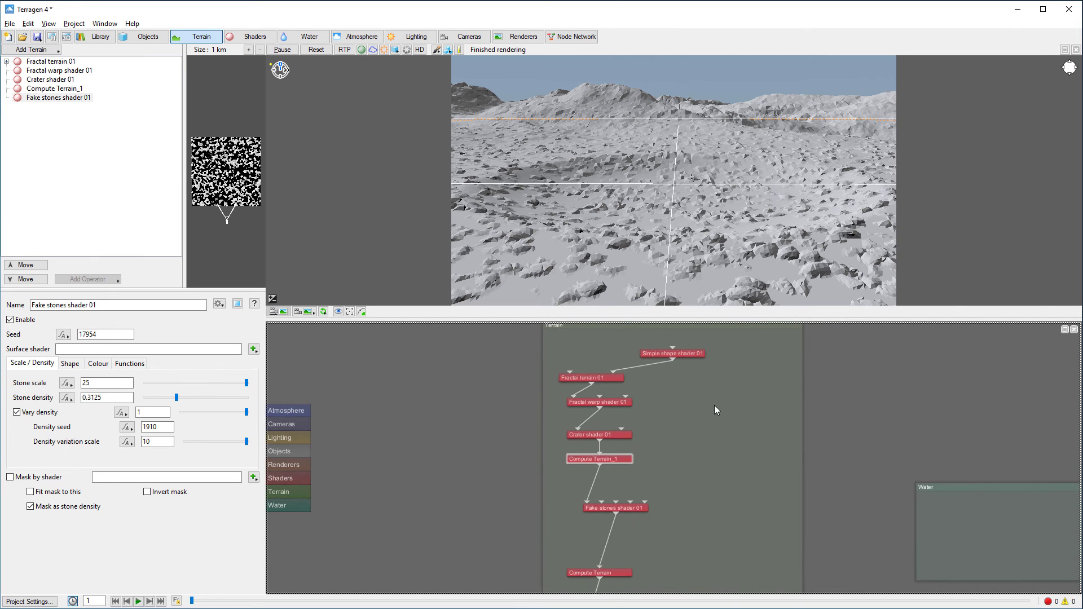
pyautogui.moveTo(676, 351); pyautogui.dragTo(603, 351)
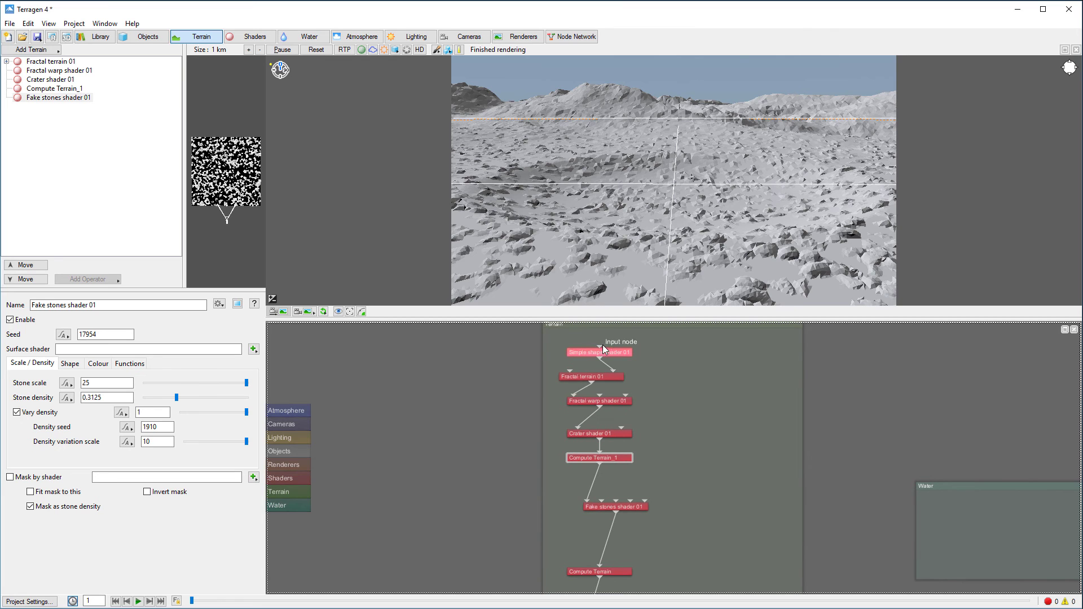
# Create a new Simple shape shader in the free space beside the terrain nodes and name it Scale.
pyautogui.rightClick(670, 338)
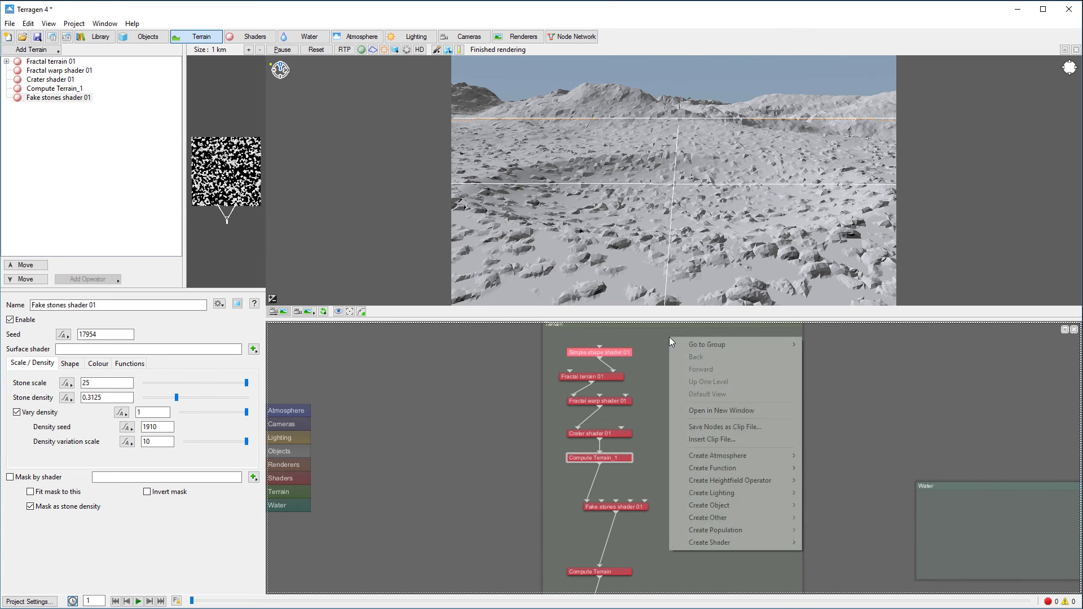
pyautogui.moveTo(780, 549)
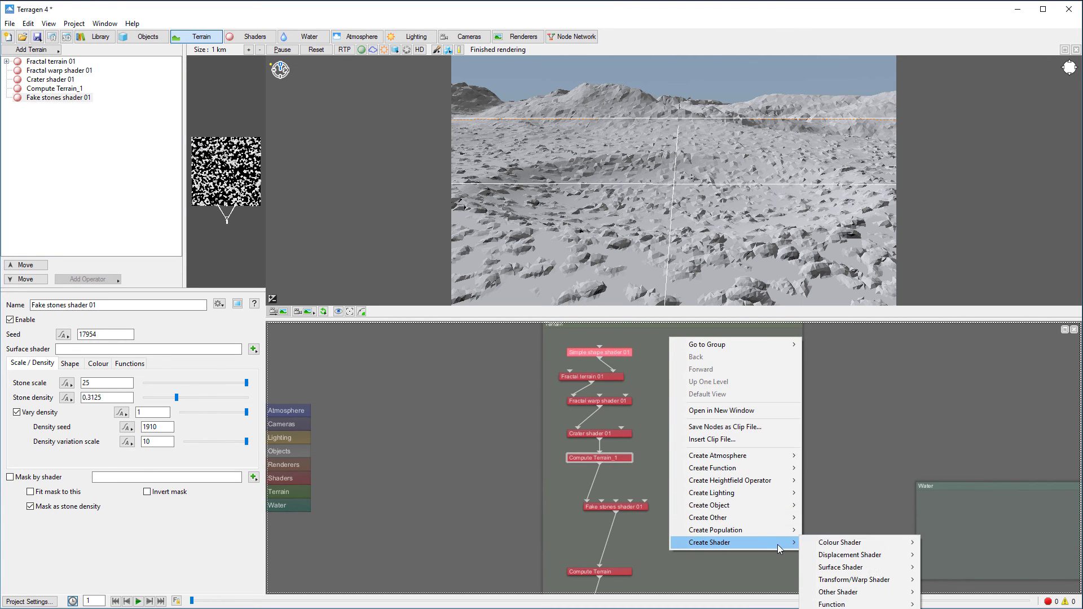
pyautogui.moveTo(901, 555)
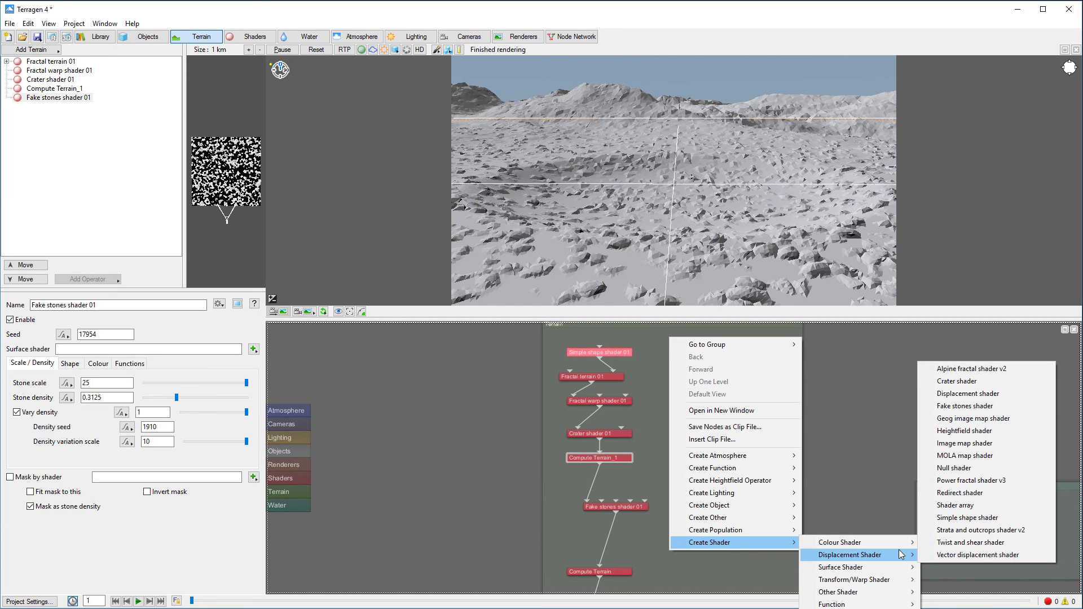
pyautogui.click(968, 517)
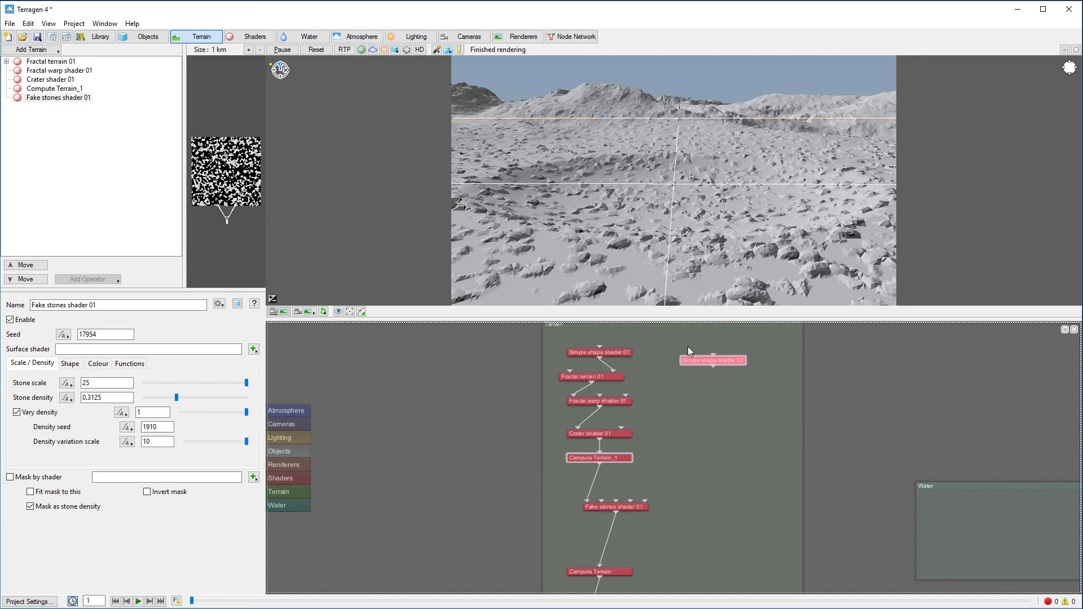
pyautogui.click(688, 346)
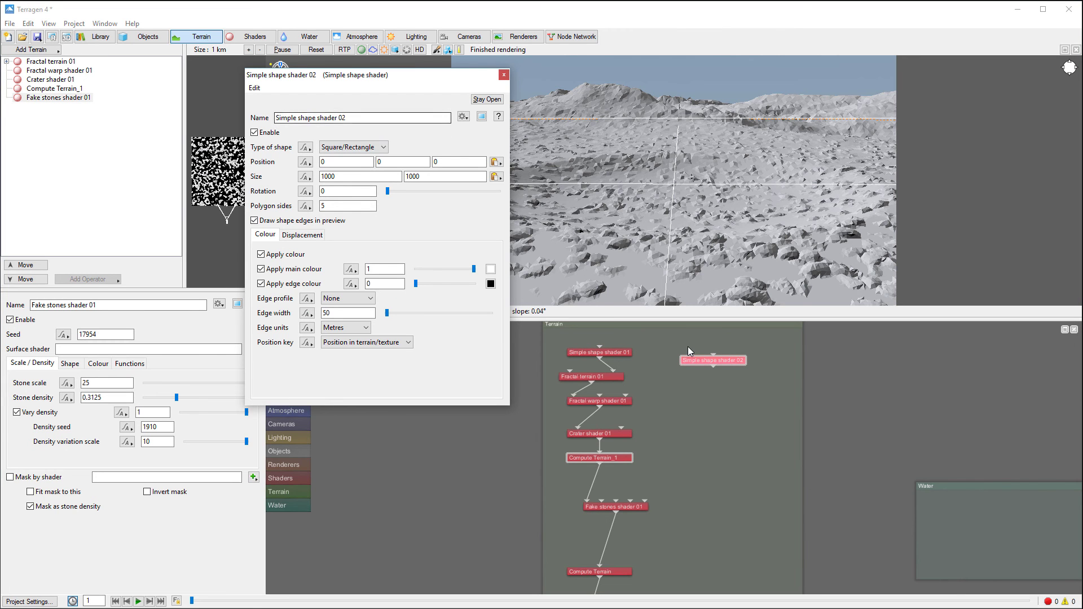
pyautogui.write('Sca')
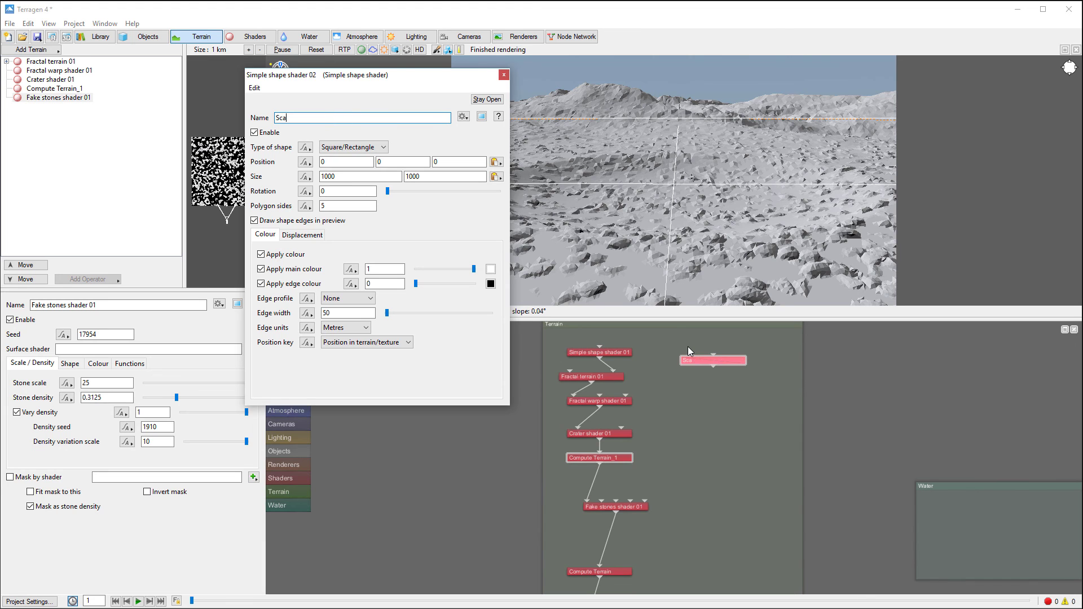
pyautogui.write('le')
# Connect the Scale shader's output to the Fake stones shader as its mask.
pyautogui.moveTo(464, 79); pyautogui.dragTo(454, 88)
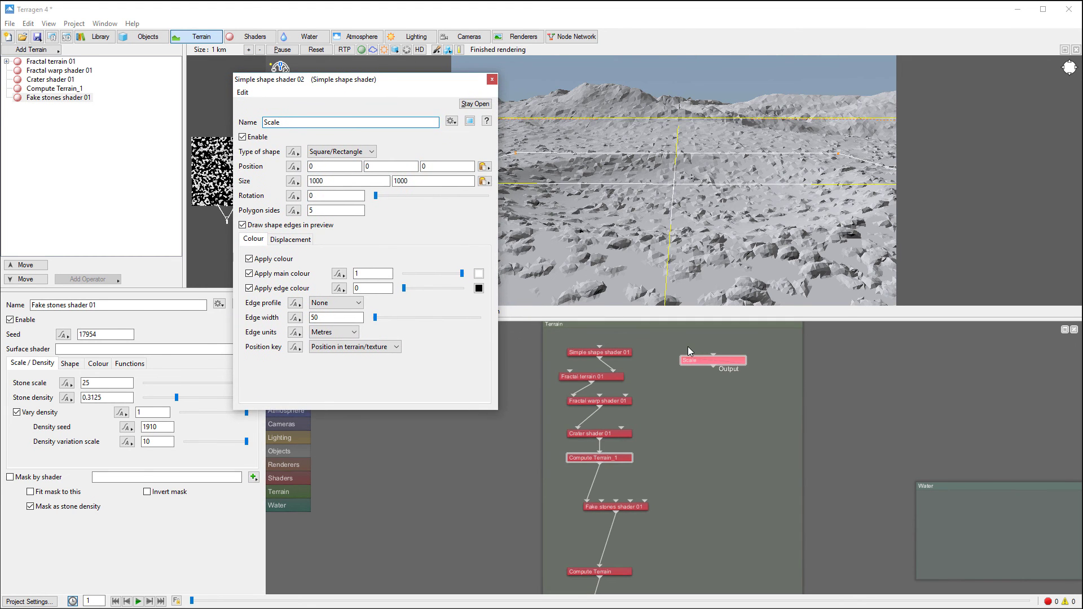
pyautogui.moveTo(713, 366); pyautogui.dragTo(616, 501)
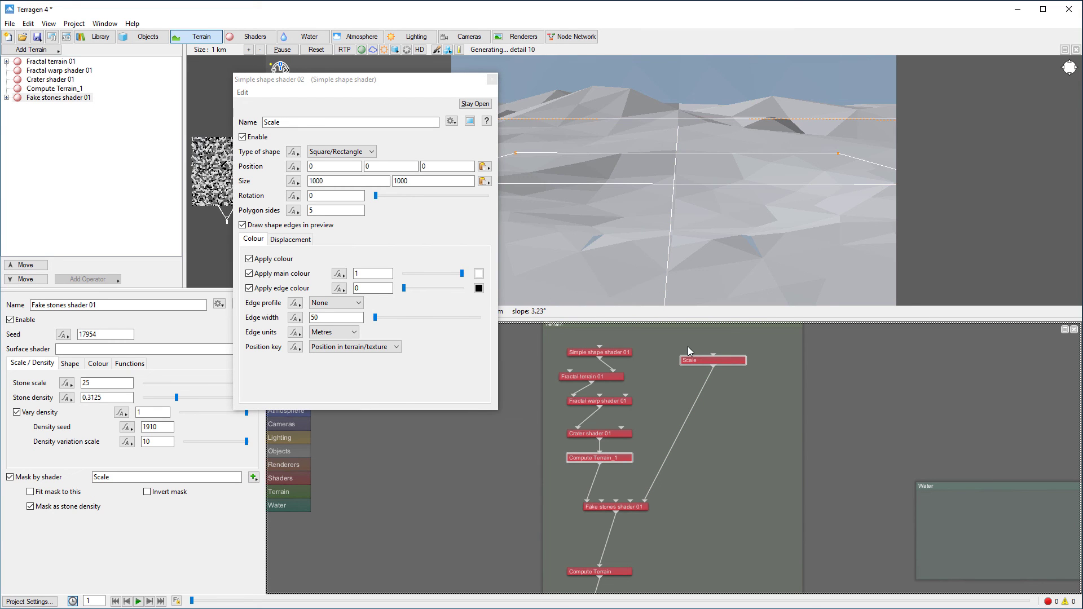
pyautogui.moveTo(390, 84); pyautogui.dragTo(404, 97)
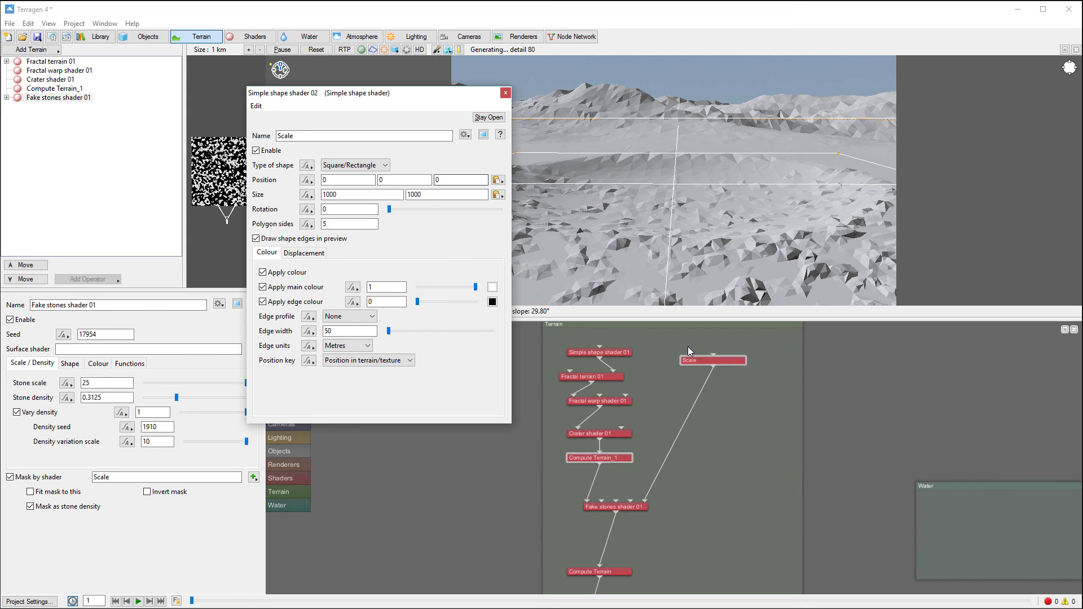
# Set the Scale shader's Z position to 300 and its type of shape to Circle/Ellipse.
pyautogui.press('Tab')
pyautogui.write('300')
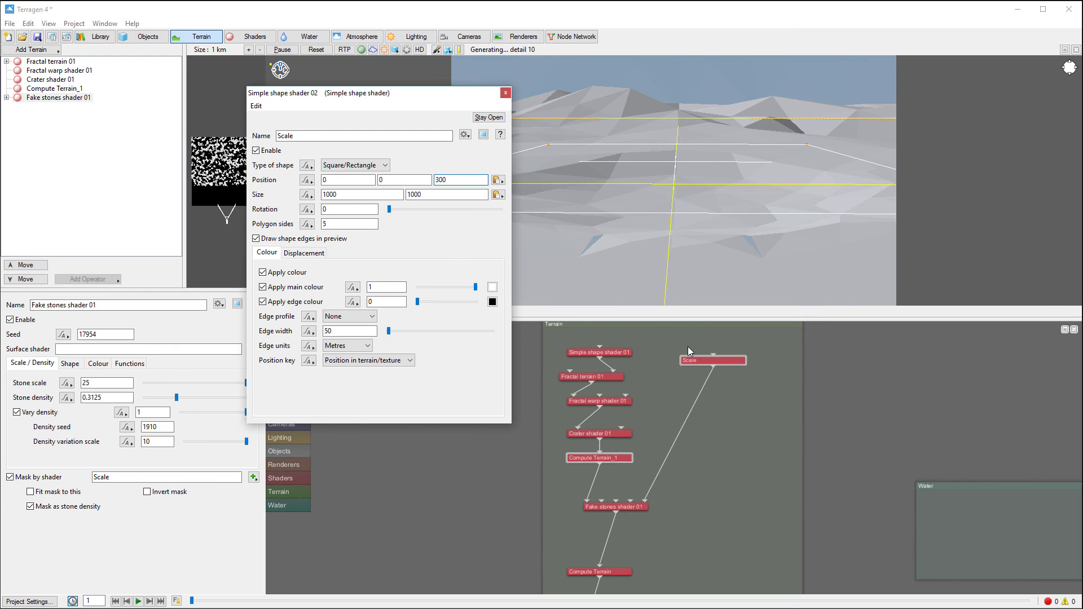
pyautogui.click(355, 164)
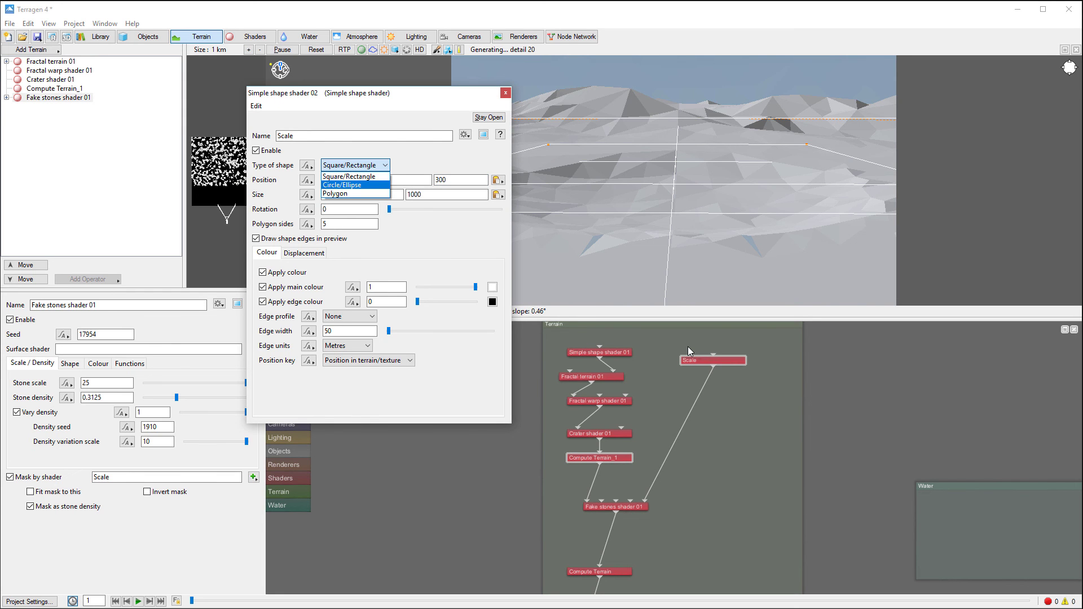
pyautogui.press('Return')
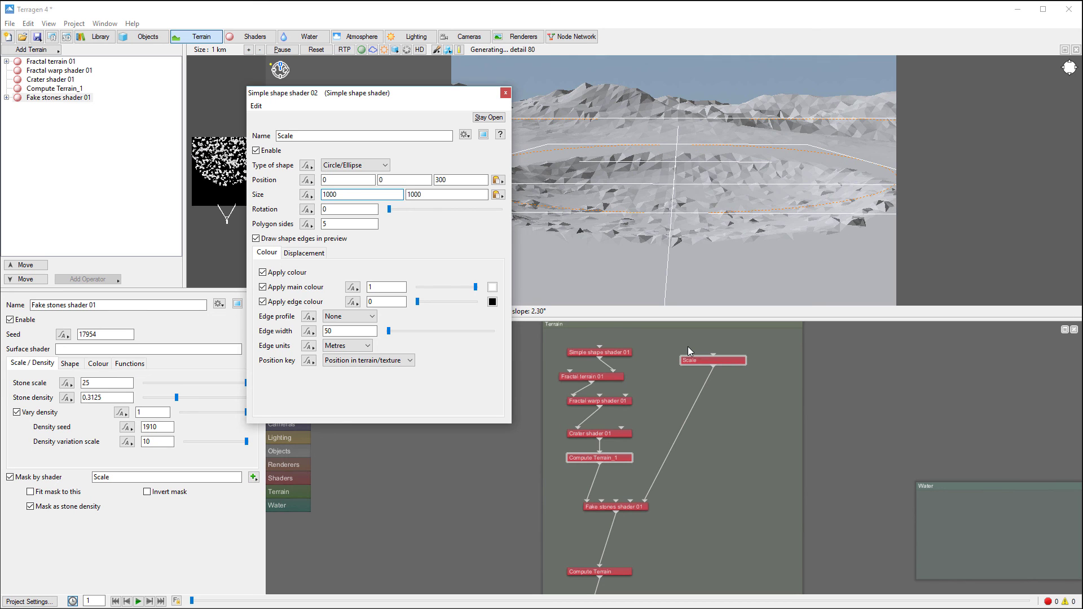
# Set the Scale shader's circle size to 1500 by 1500.
pyautogui.press('Delete')
pyautogui.write('5')
pyautogui.press('Tab')
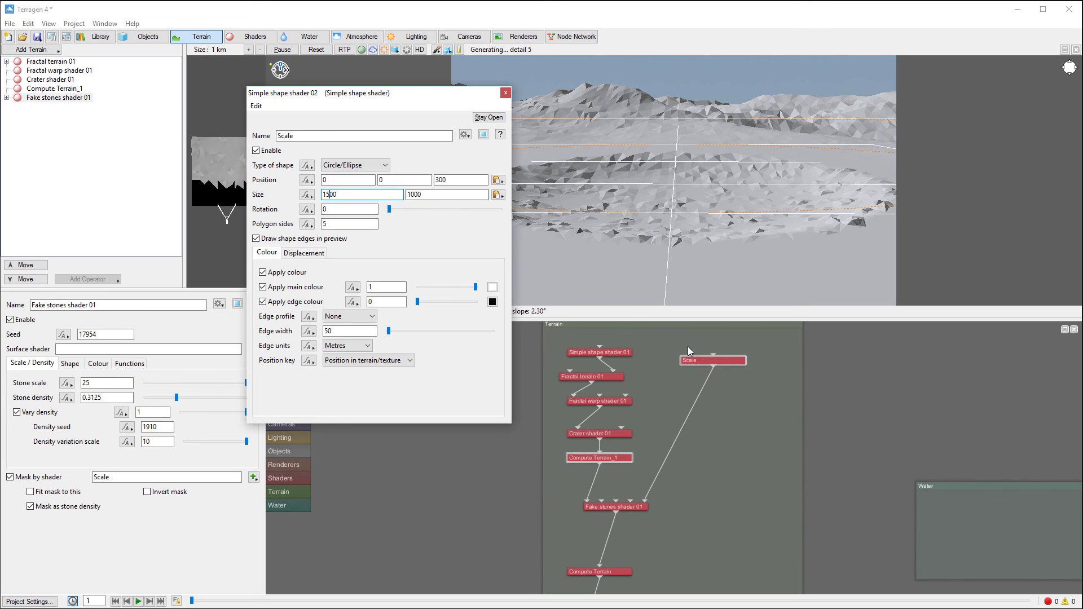
pyautogui.press('Home')
pyautogui.press('Right')
pyautogui.press('Delete')
pyautogui.write('5')
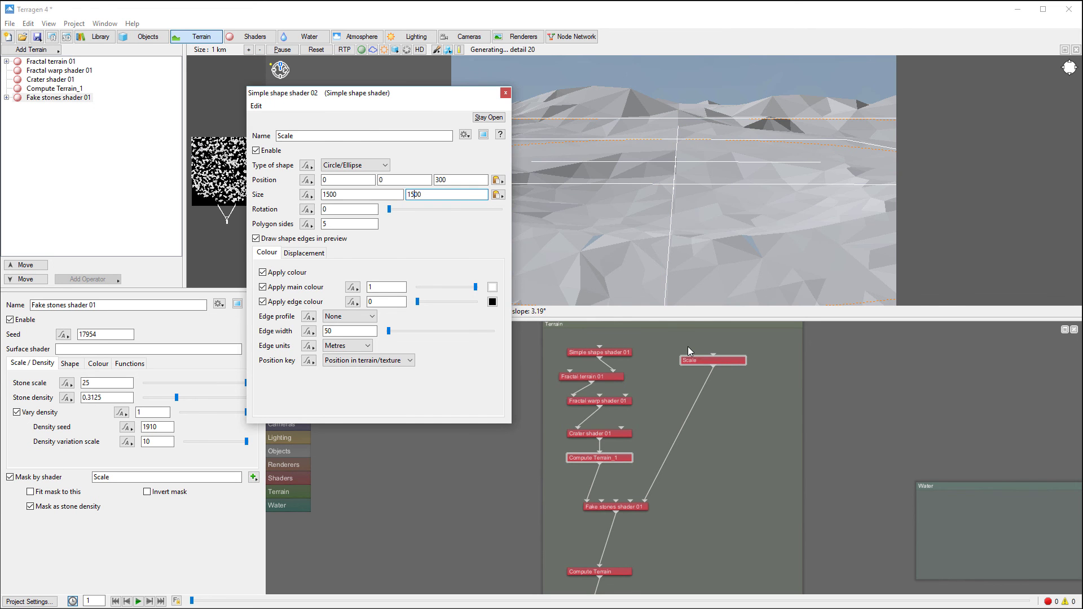
pyautogui.click(688, 346)
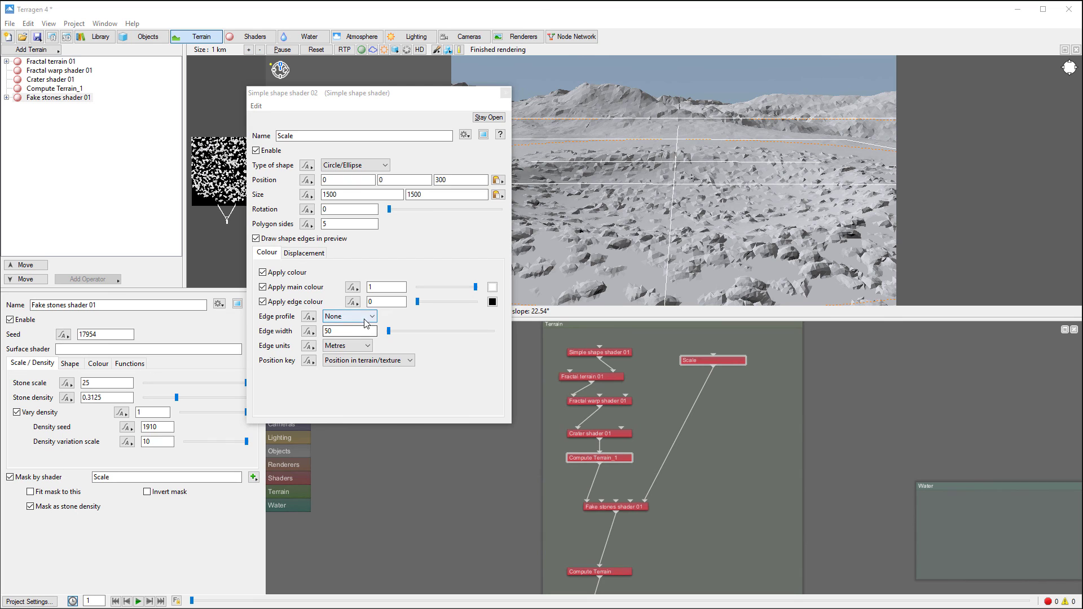
# Give the Scale shader a Smooth step edge profile with an edge width of 375 metres.
pyautogui.click(364, 313)
pyautogui.click(365, 314)
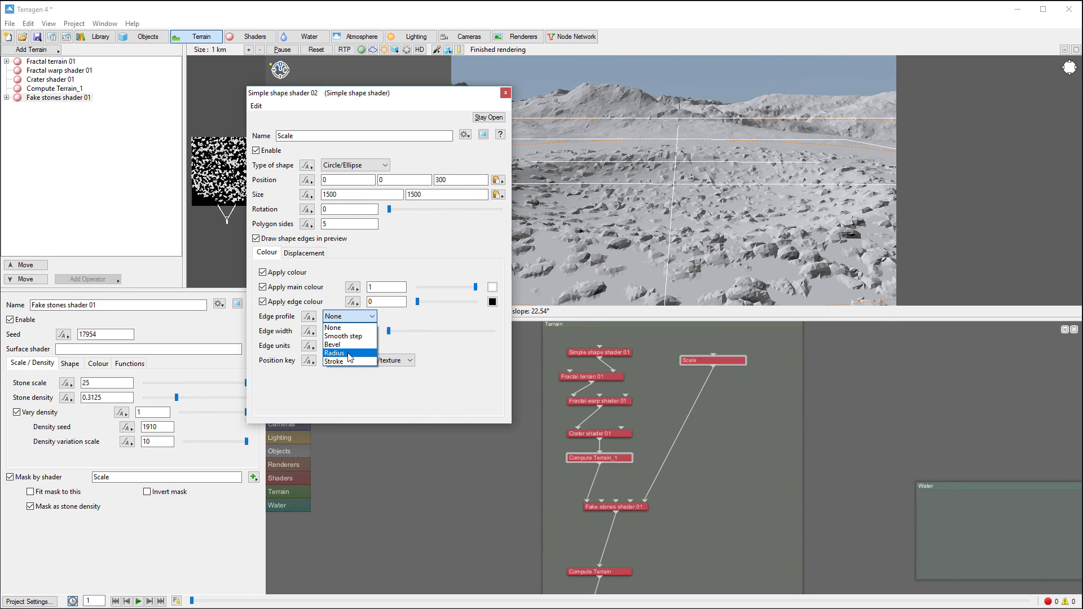
pyautogui.click(251, 227)
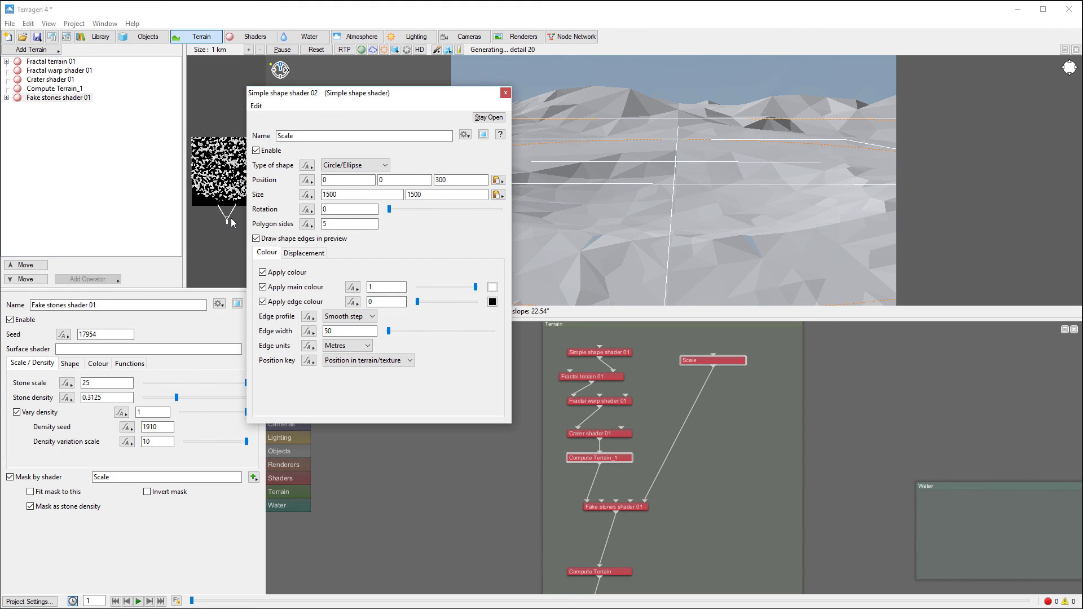
pyautogui.moveTo(389, 331); pyautogui.dragTo(395, 332)
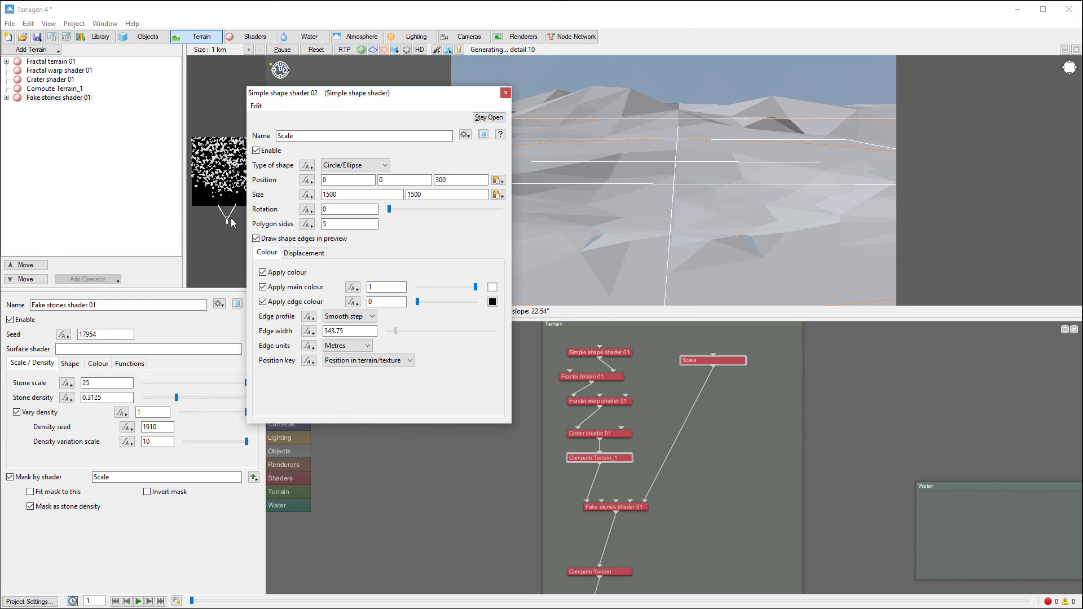
pyautogui.write('375')
pyautogui.press('Return')
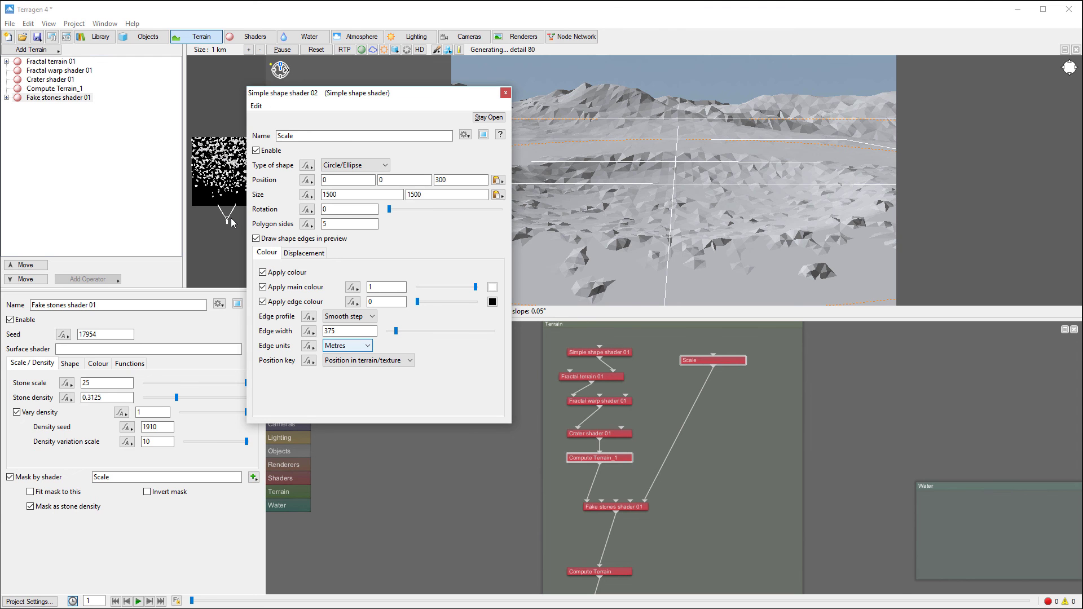
pyautogui.hotkey('shift', 'Tab')
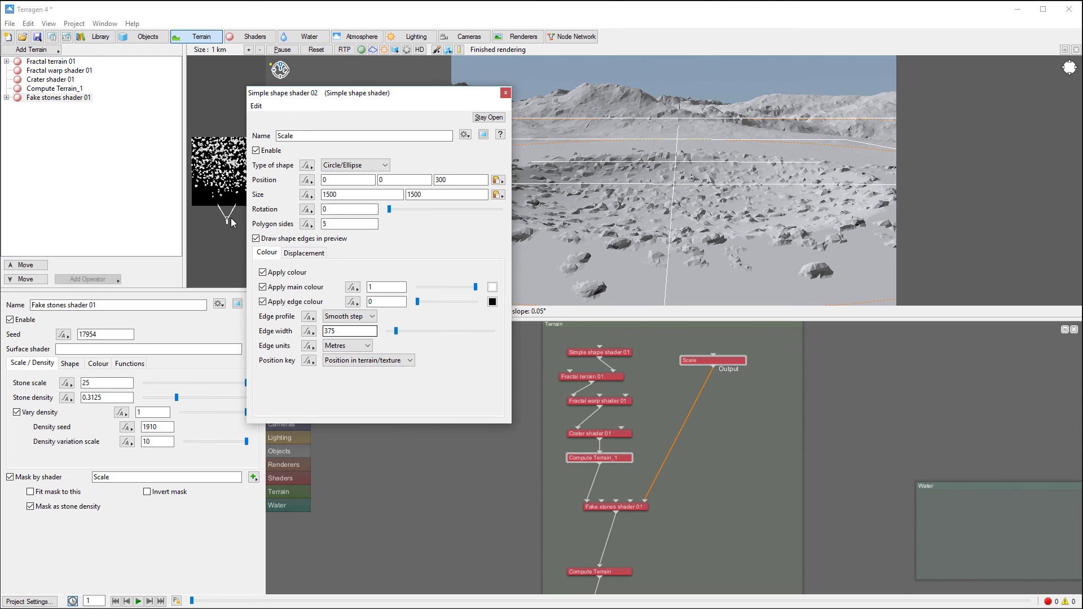
# Also connect the Scale shader's output to the Scale function input of the Fake stones shader.
pyautogui.moveTo(713, 366); pyautogui.dragTo(616, 501)
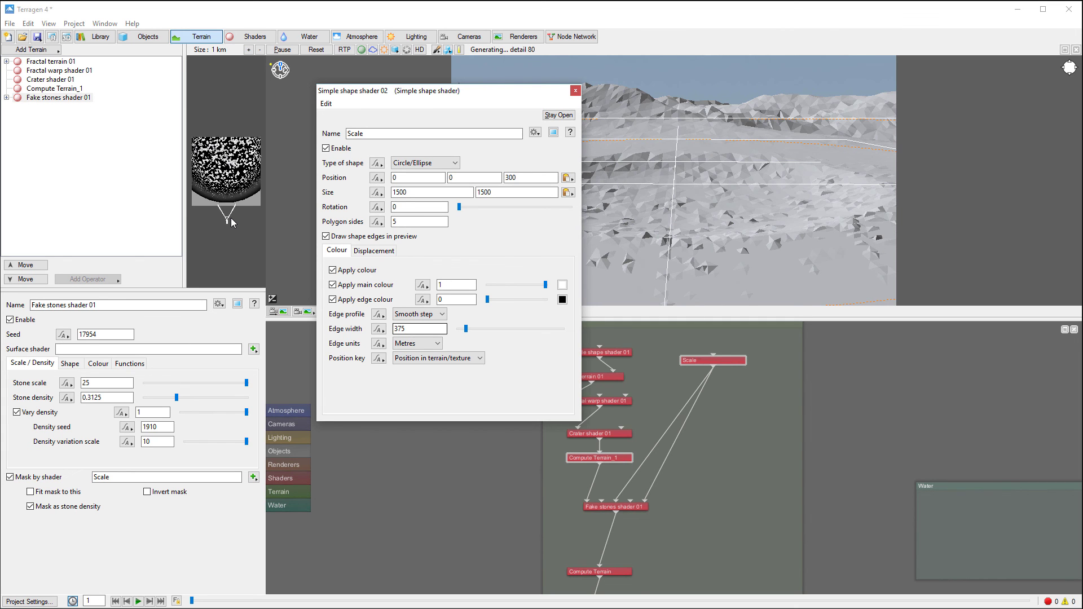
pyautogui.moveTo(436, 97); pyautogui.dragTo(299, 102)
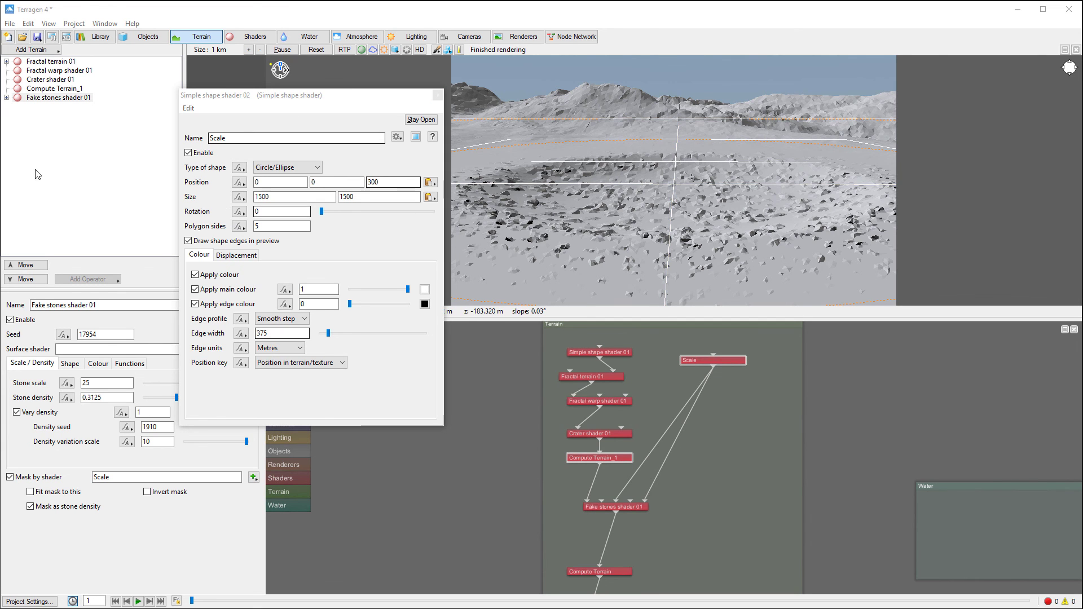
# Expand the Fake stones shader's child entries and move the Scale node slightly lower, closer to the stones node.
pyautogui.click(7, 97)
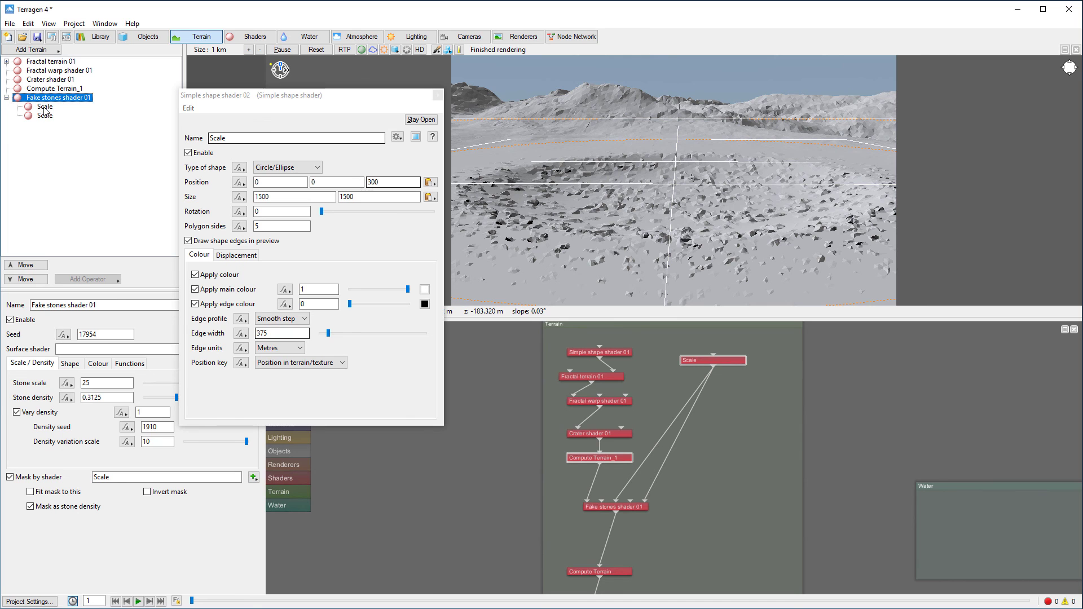
pyautogui.click(708, 362)
pyautogui.moveTo(707, 362); pyautogui.dragTo(699, 387)
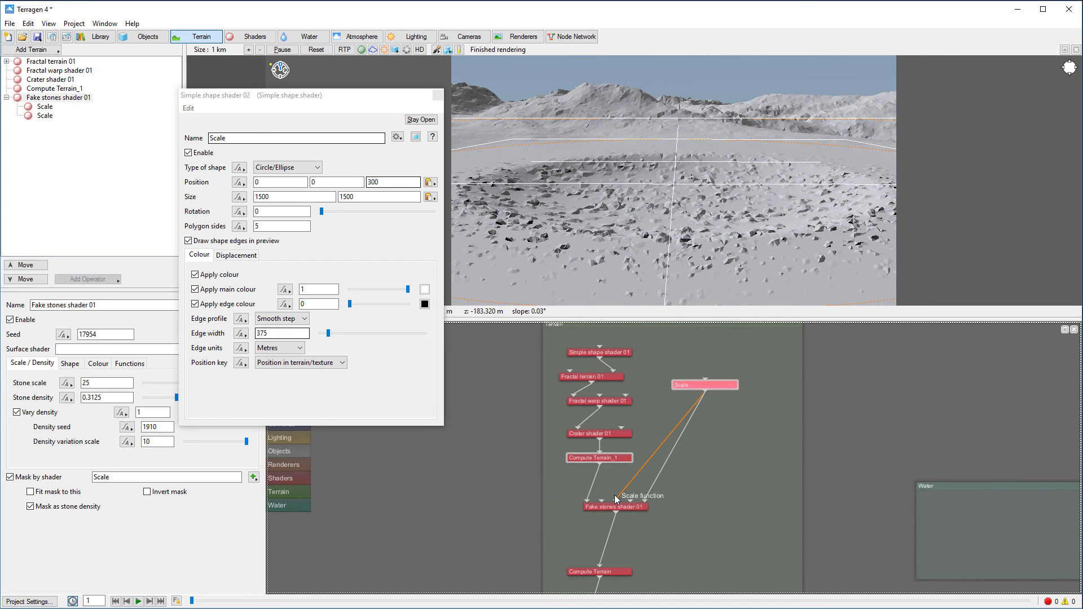
pyautogui.moveTo(618, 501); pyautogui.dragTo(616, 501)
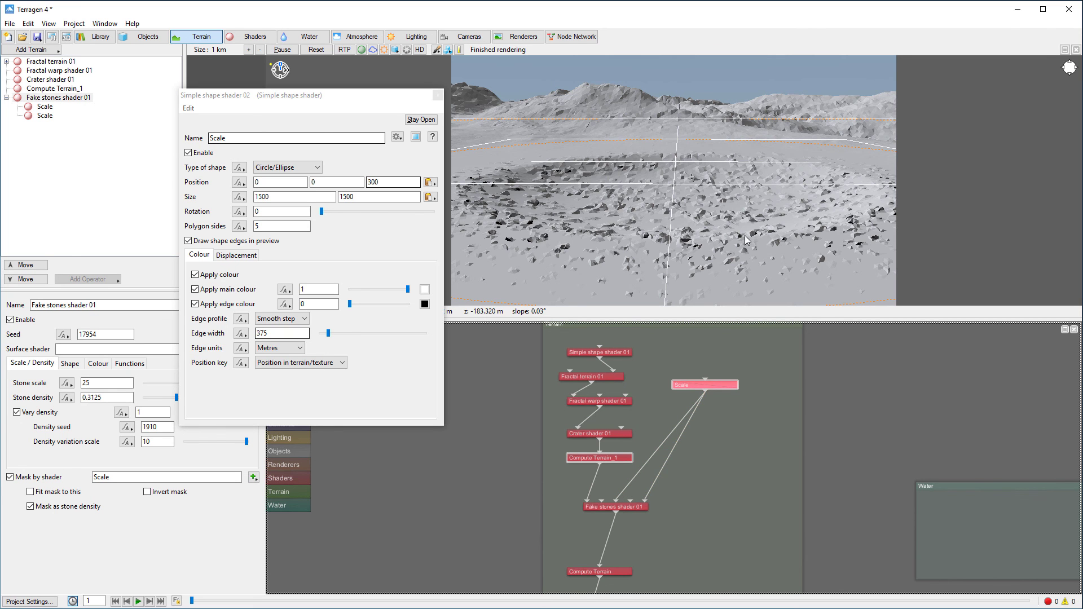